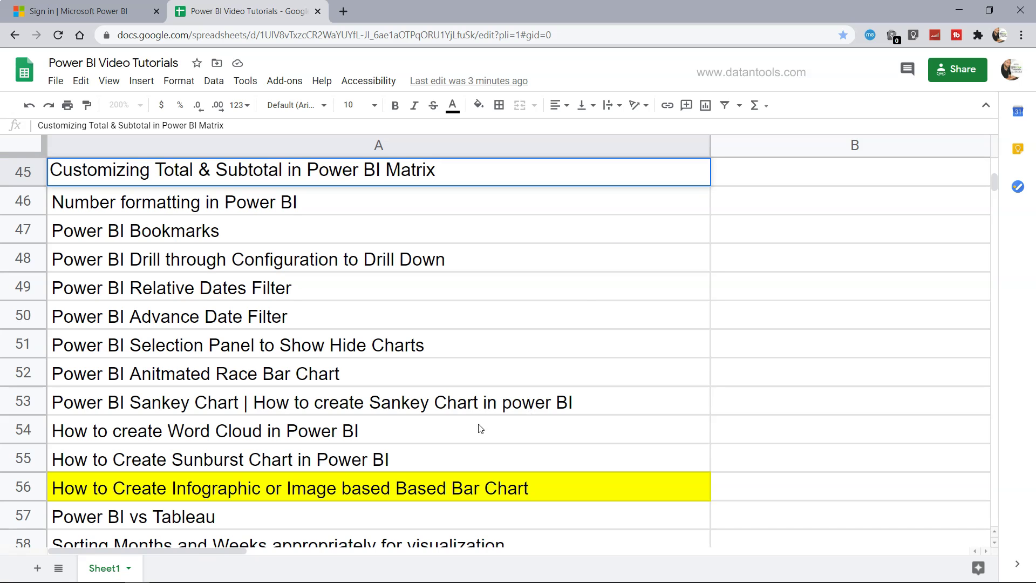
Step: Select the infographic bar chart tutorial title and read through the tutorial page
click(304, 492)
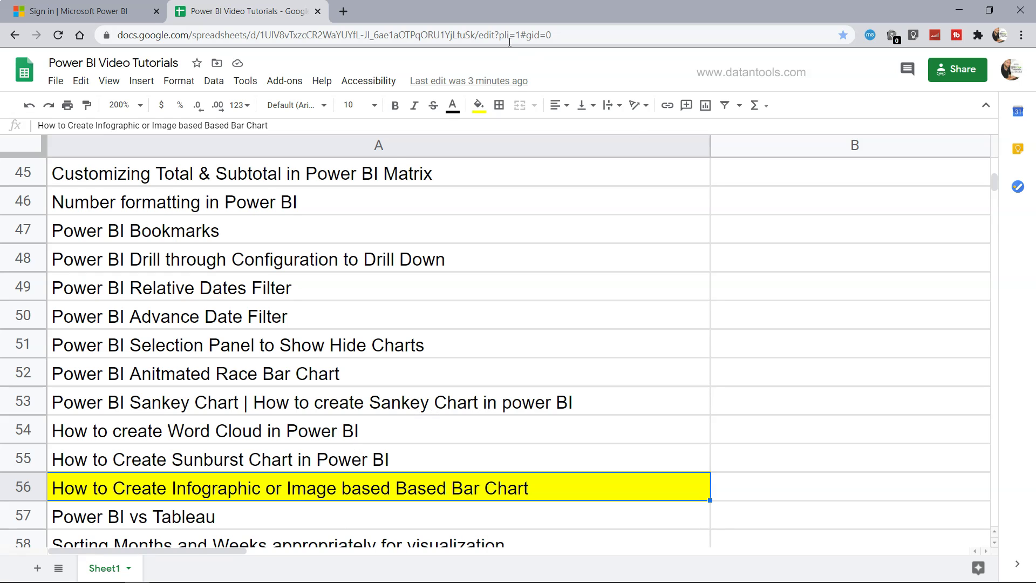
scroll(569, 285, up, 5)
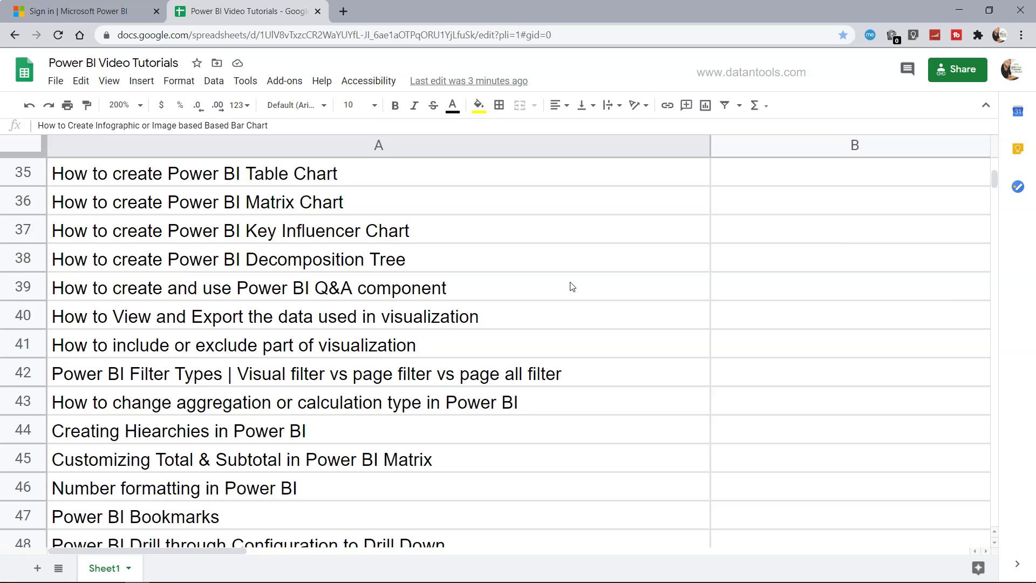
scroll(572, 287, up, 6)
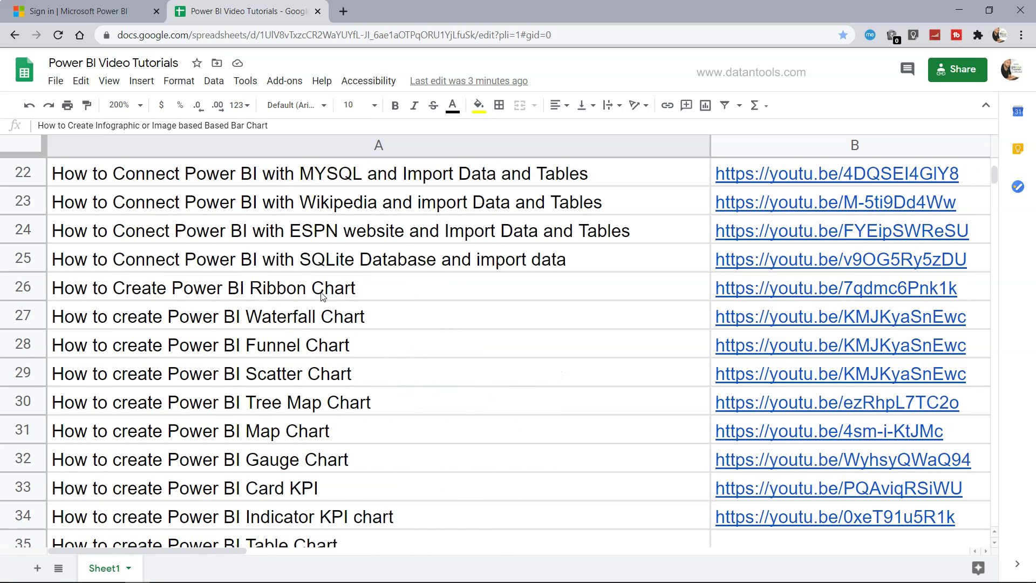
scroll(324, 296, up, 5)
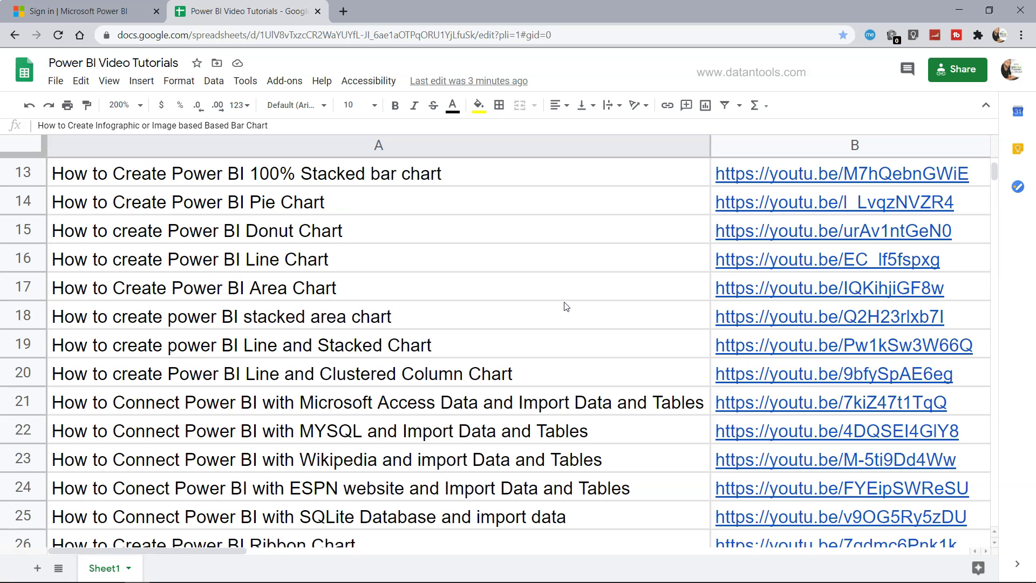
mouse_move(779, 318)
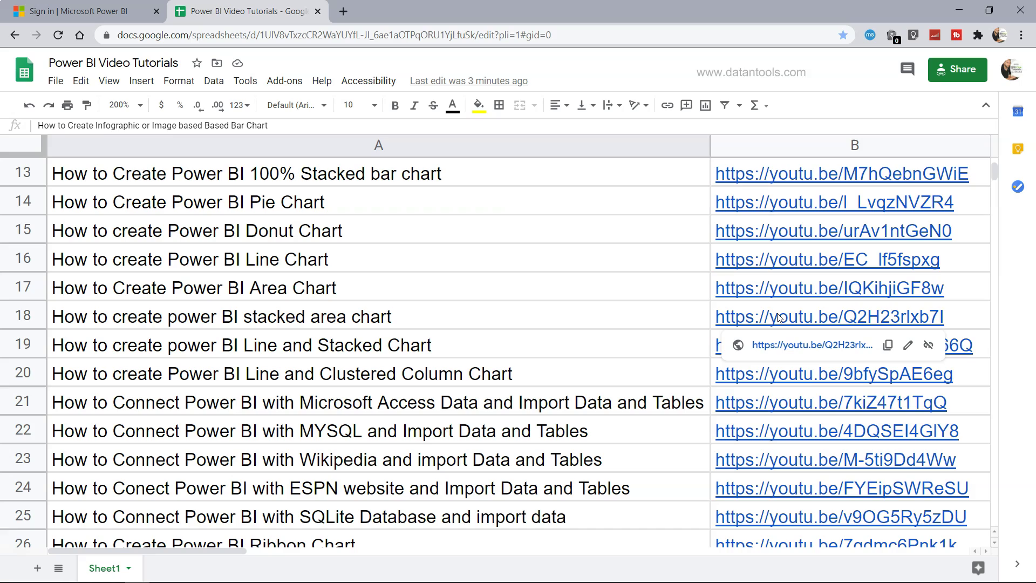
scroll(528, 385, down, 15)
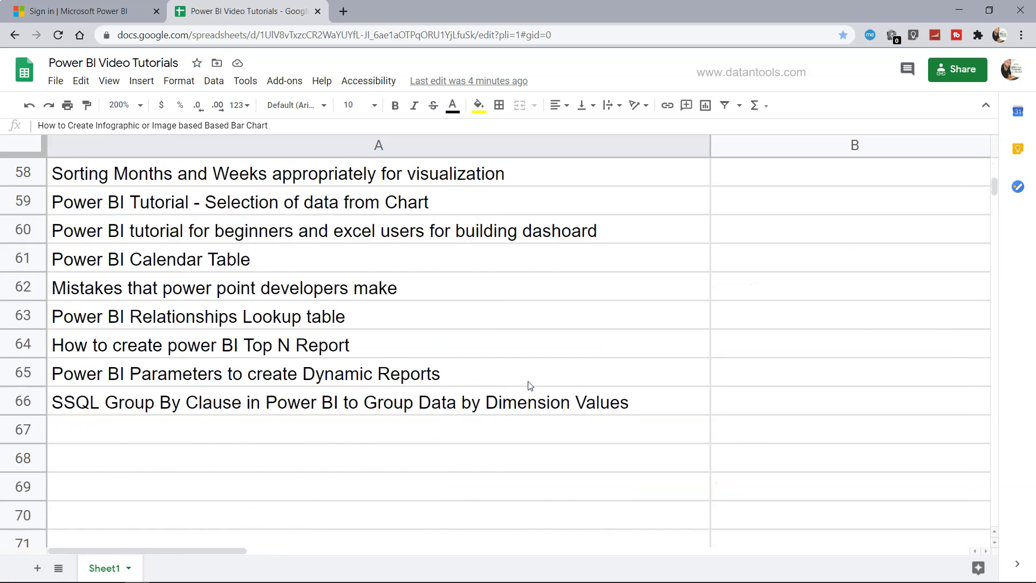
scroll(529, 384, up, 2)
scroll(220, 294, up, 2)
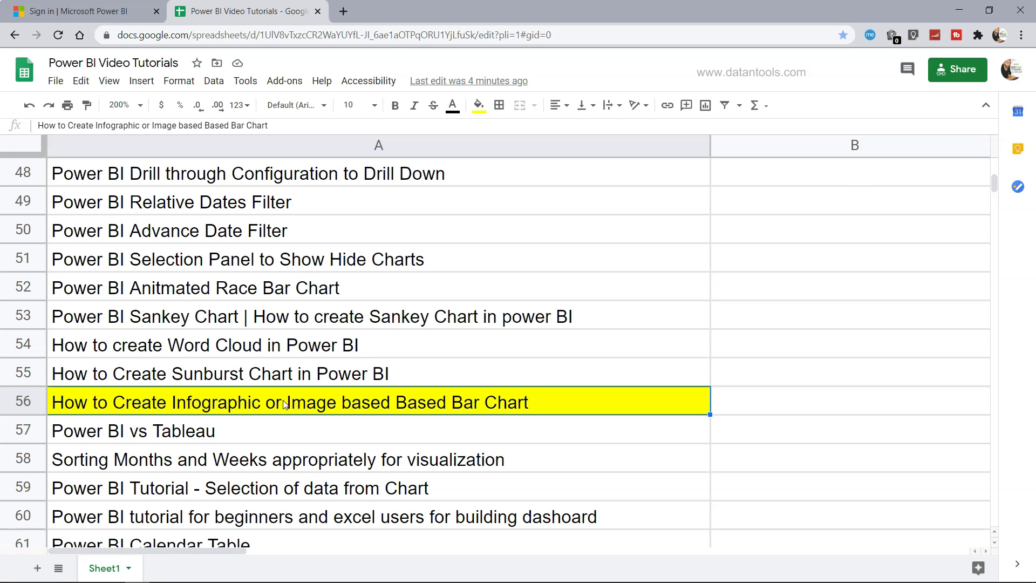
Step: Open Get more visuals from the Visualizations pane in Power BI Desktop
key(alt+Tab)
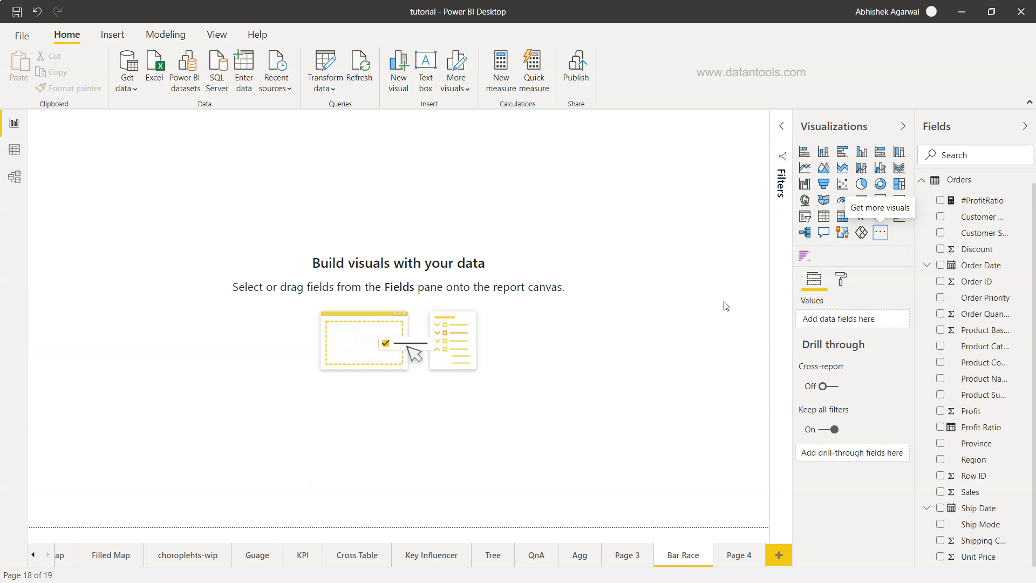
click(882, 233)
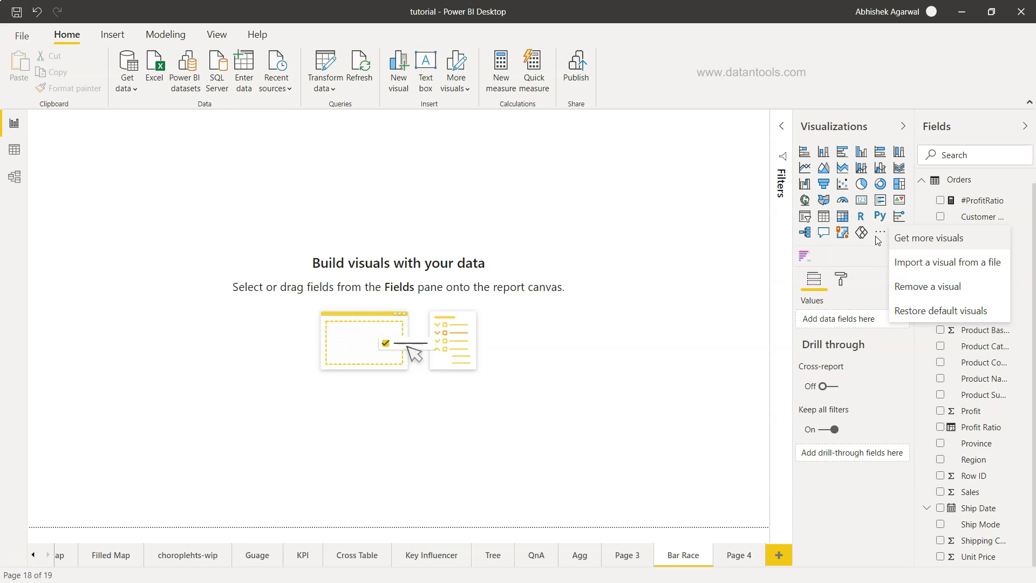
click(910, 241)
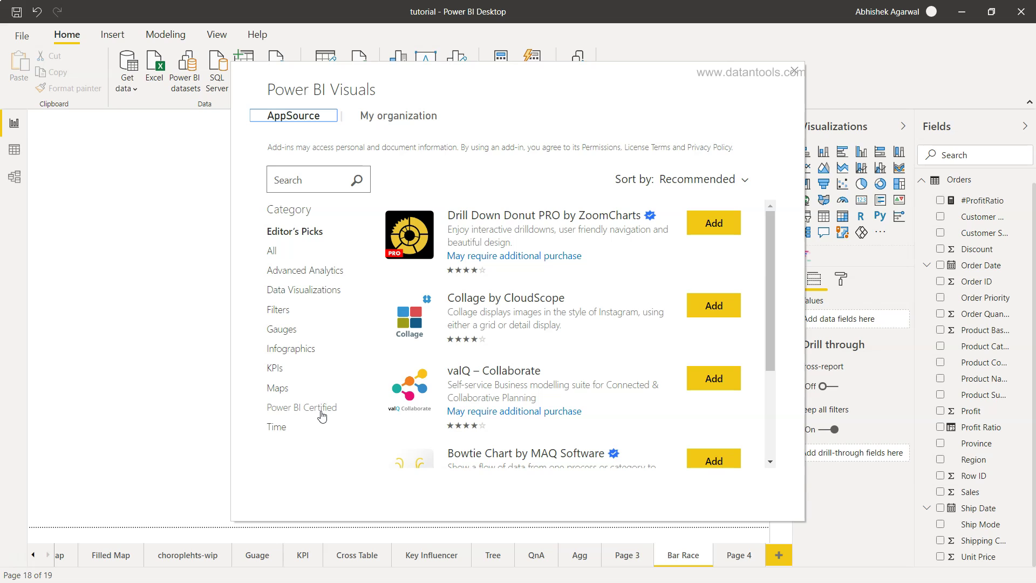
Step: Filter to Power BI Certified visuals and add Infographic Designer to the report
click(321, 412)
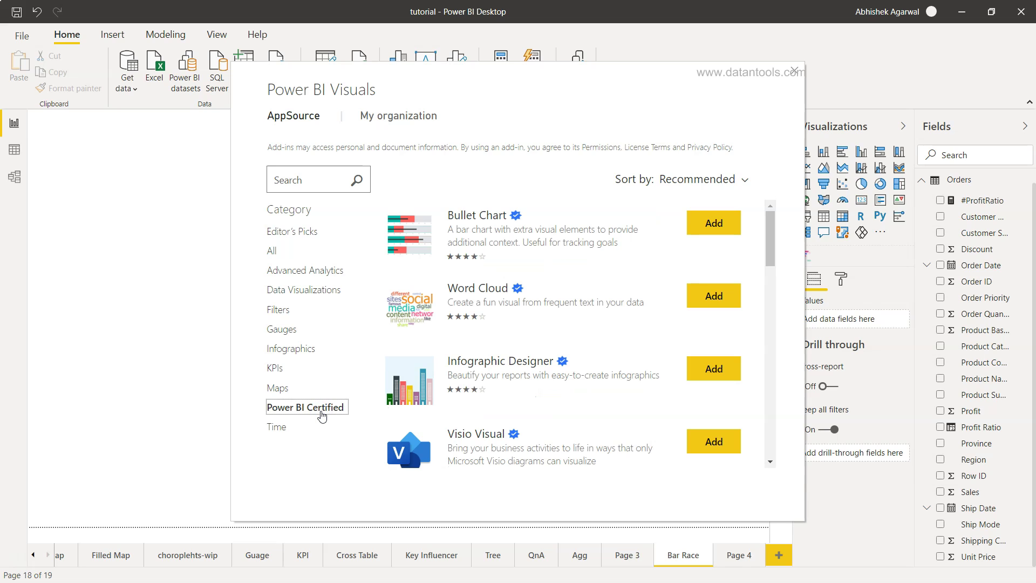
click(489, 375)
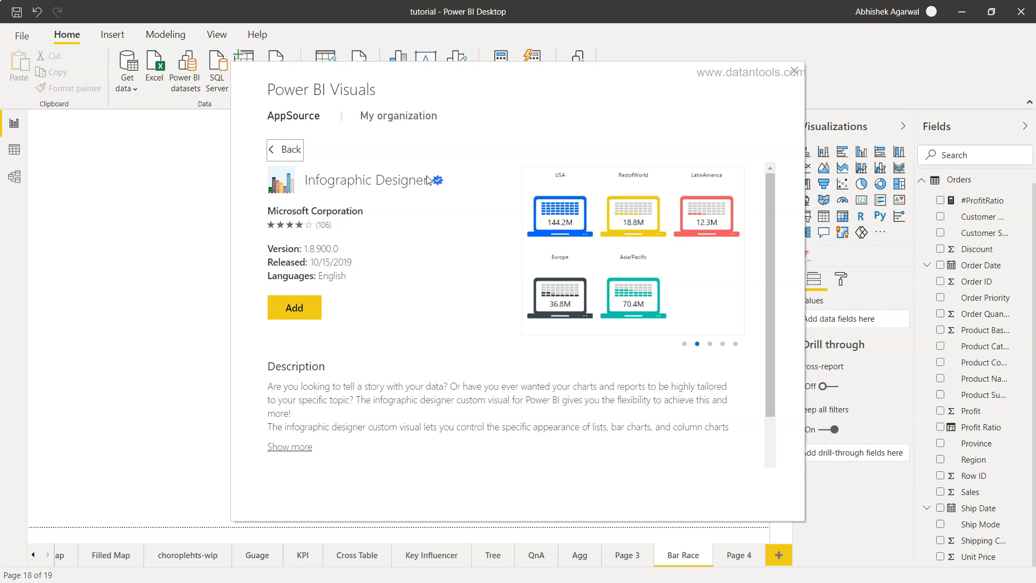
mouse_move(438, 185)
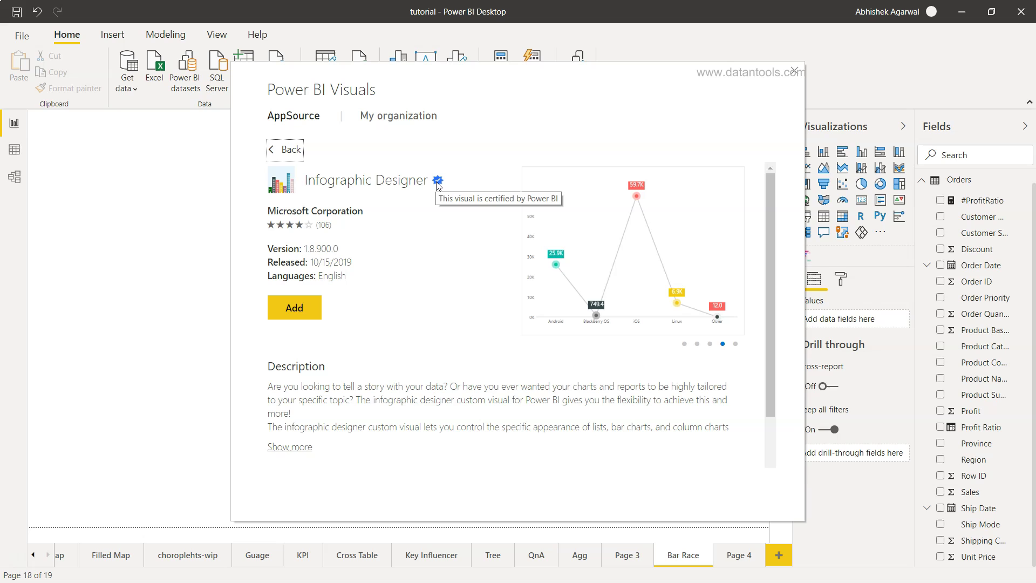
click(294, 307)
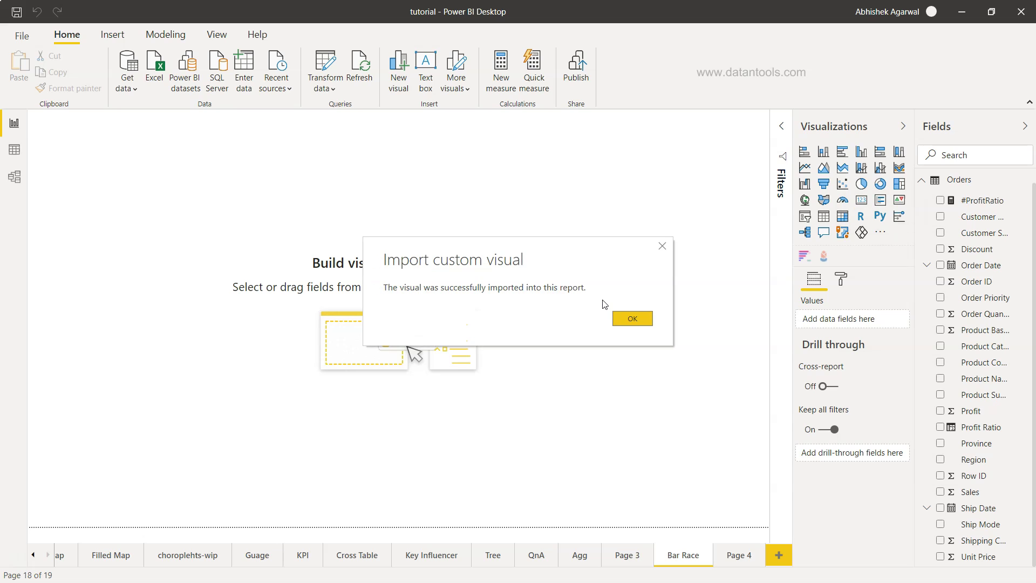
Step: Dismiss the import message and place a large empty Infographic Designer visual mid-canvas
click(633, 318)
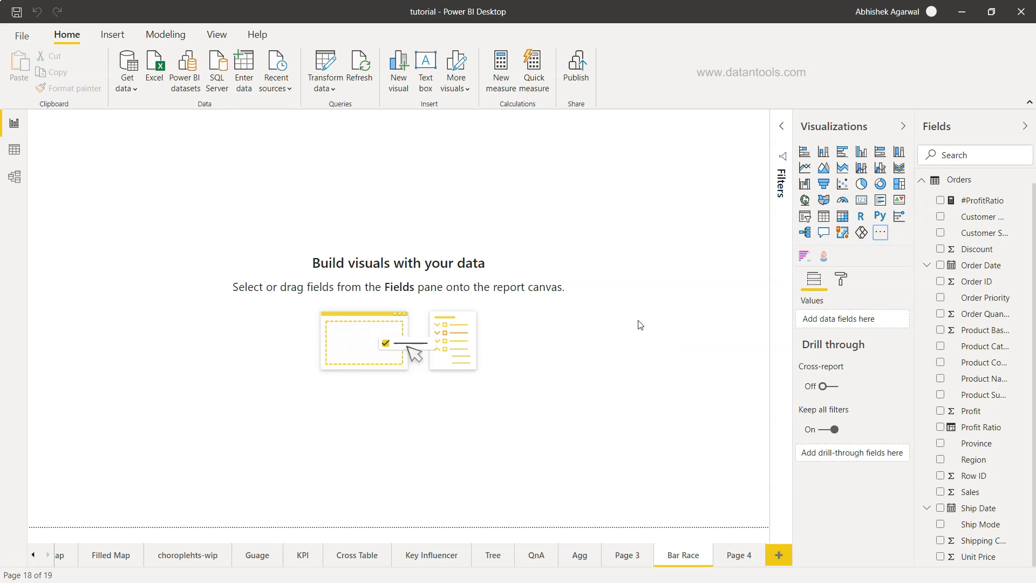
click(824, 257)
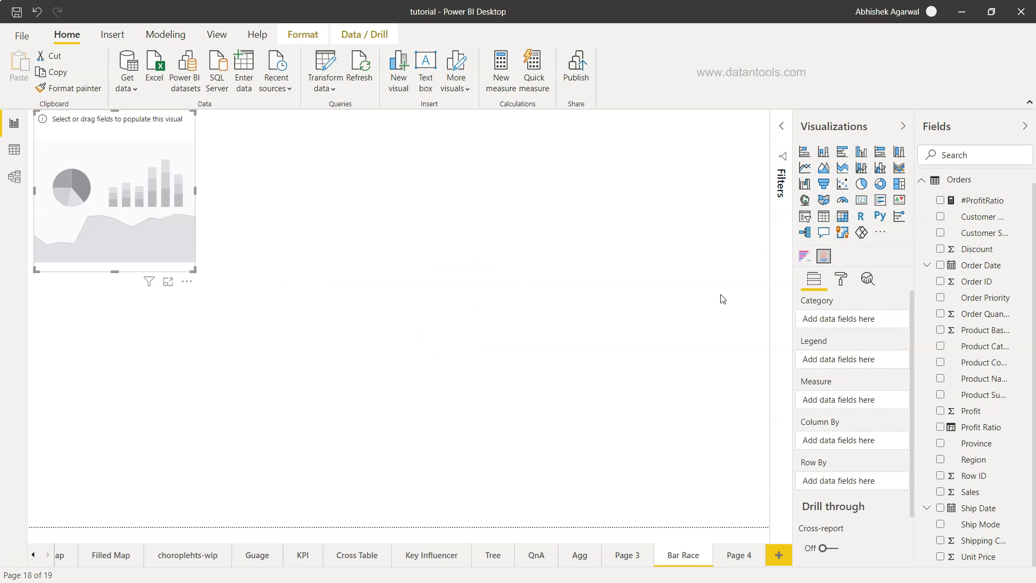
drag(159, 217, 419, 280)
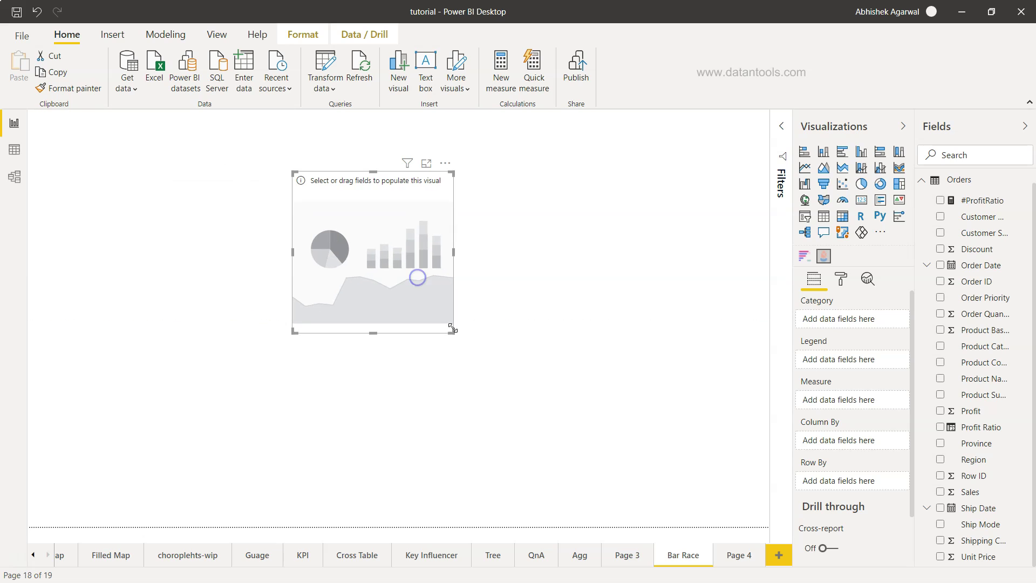
drag(454, 334, 694, 485)
drag(294, 483, 226, 489)
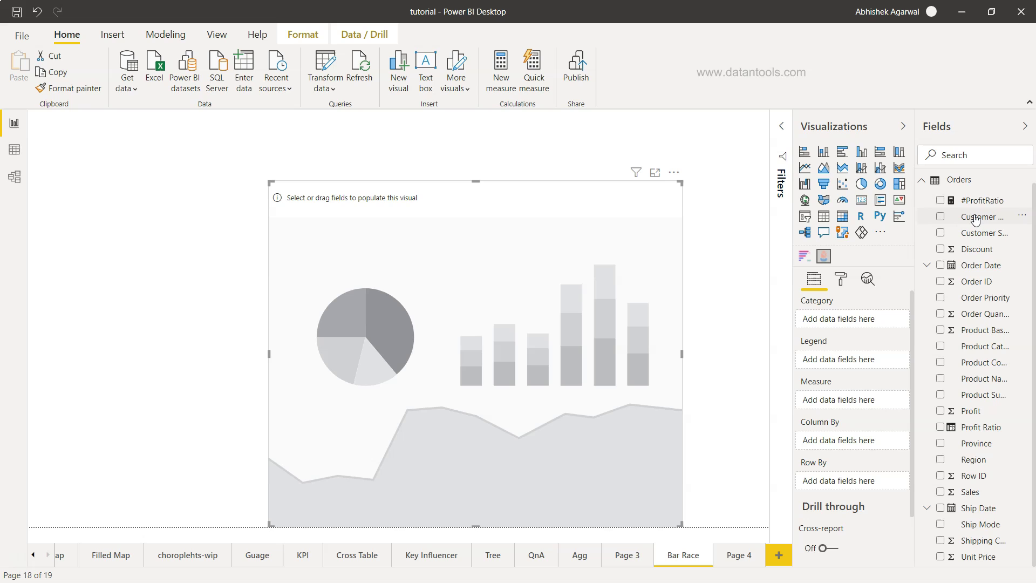
Step: Assign Customer Segment as the Category and Sales as the Measure
drag(980, 236, 858, 311)
drag(987, 232, 867, 313)
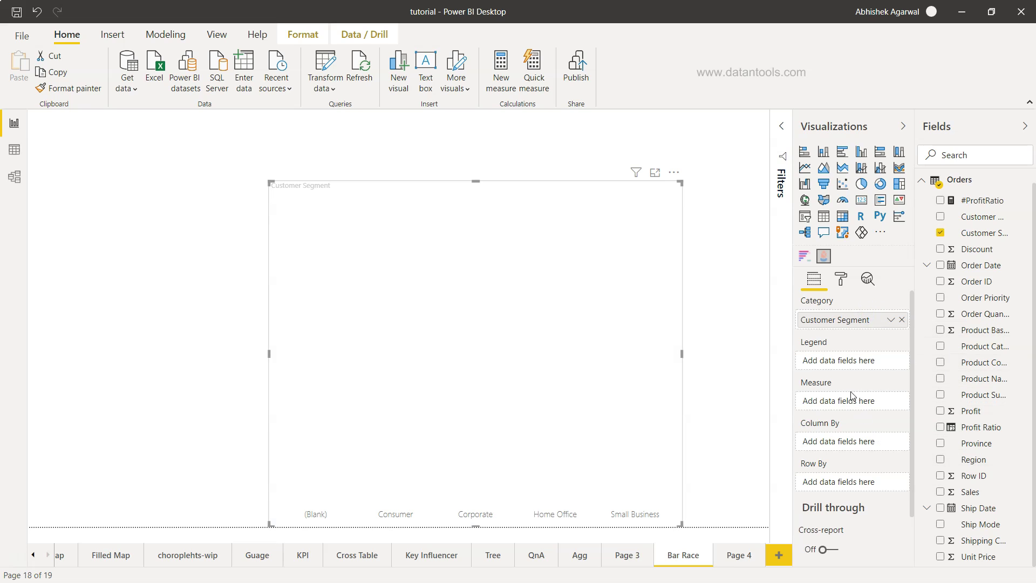
drag(975, 491, 859, 405)
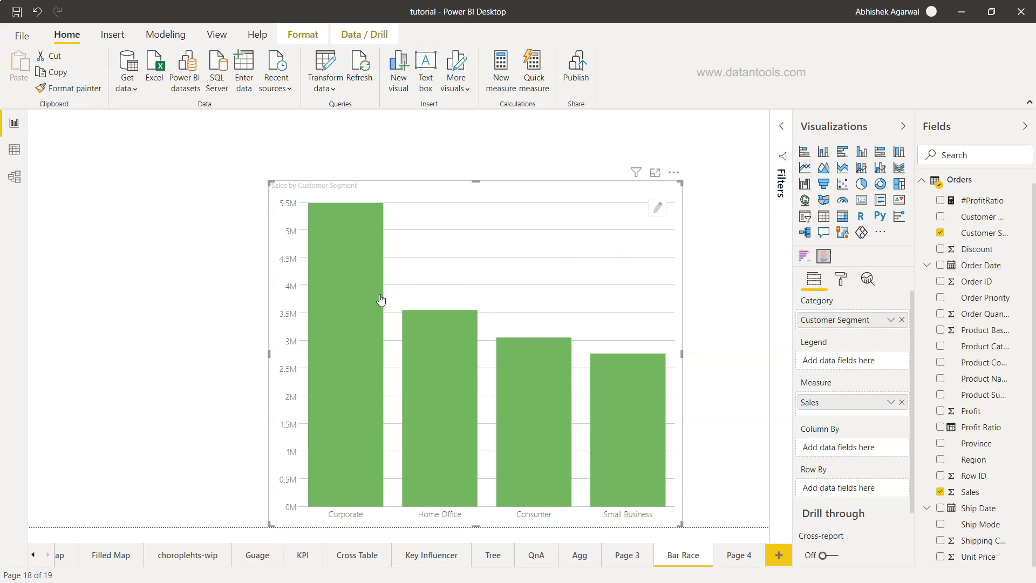
mouse_move(431, 330)
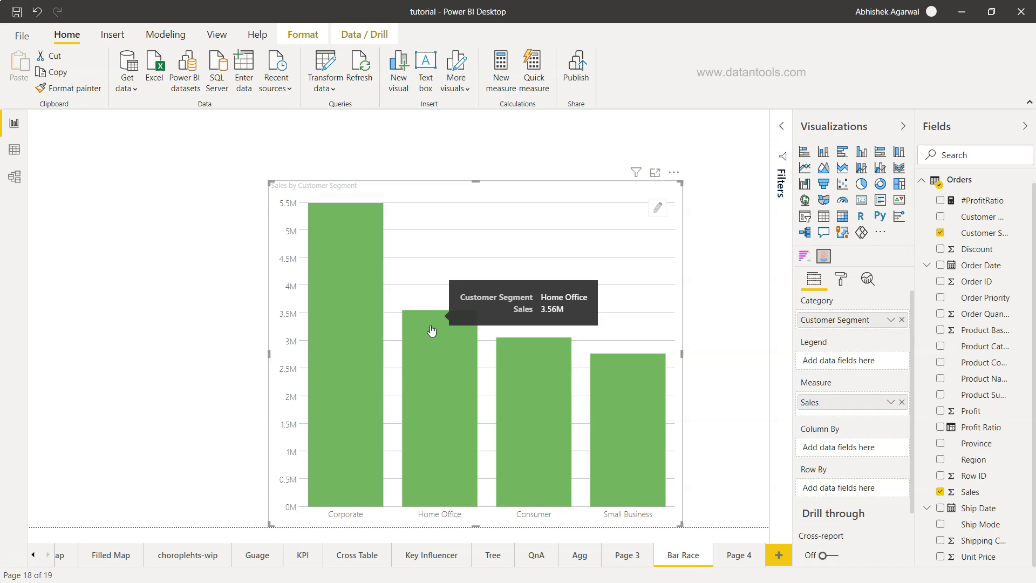
Step: In Mark Designer, try hollow rounded rectangle and ellipse shapes for the marks
click(658, 209)
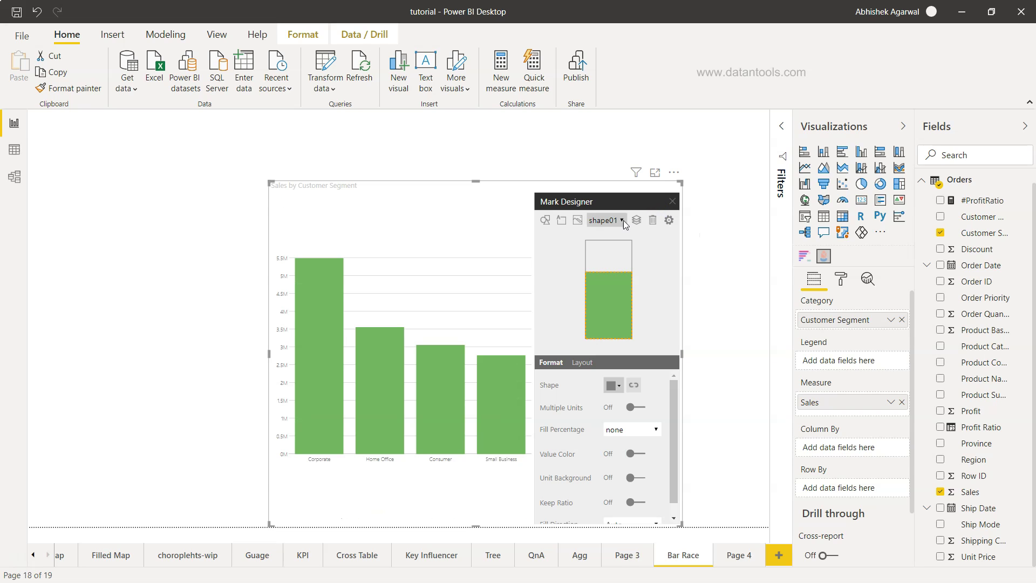
click(621, 222)
click(614, 386)
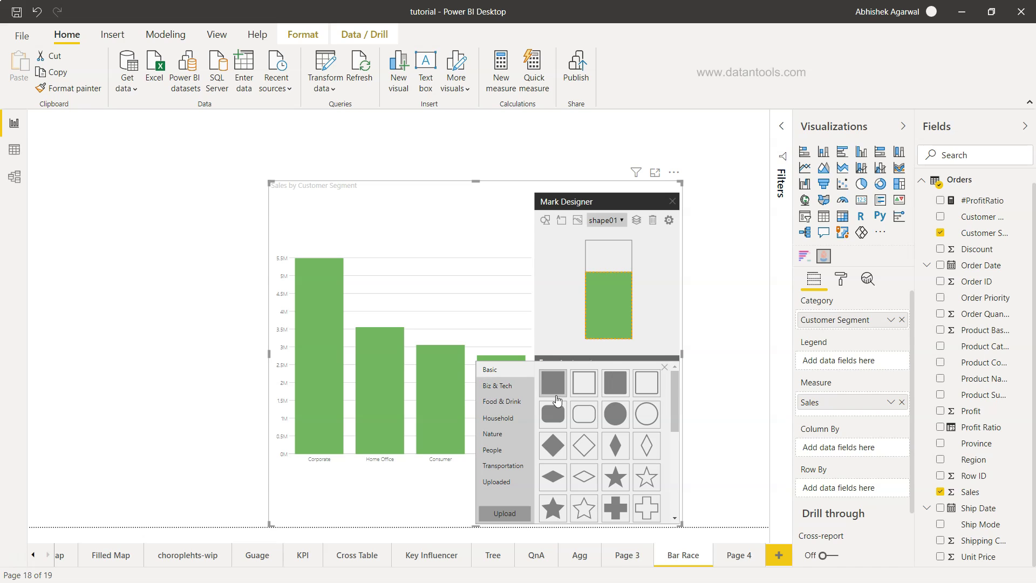
click(584, 414)
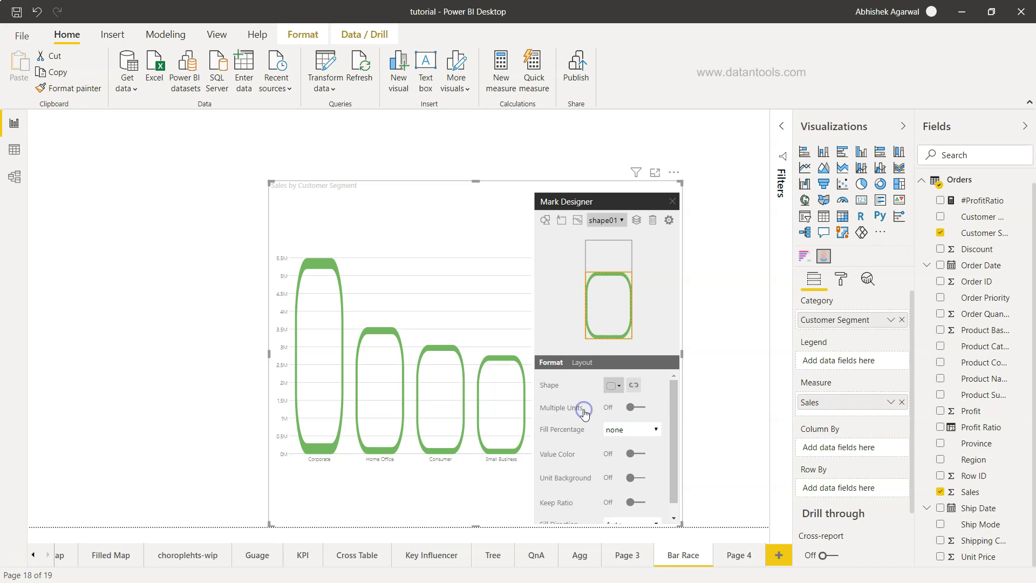
click(614, 385)
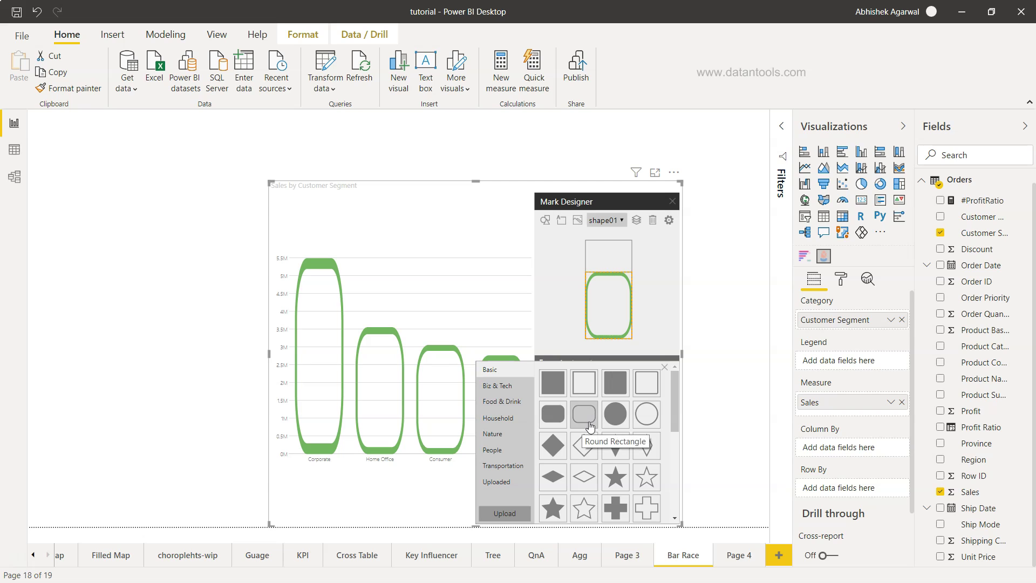
click(647, 414)
Step: Pick the Mobile Phone icon from the Biz & Tech shapes
click(599, 386)
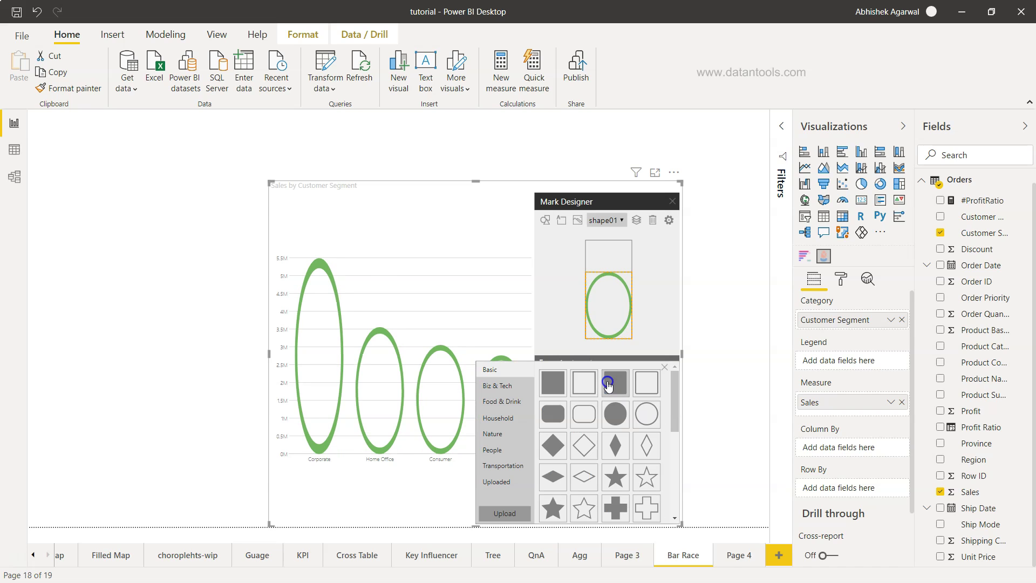
click(518, 386)
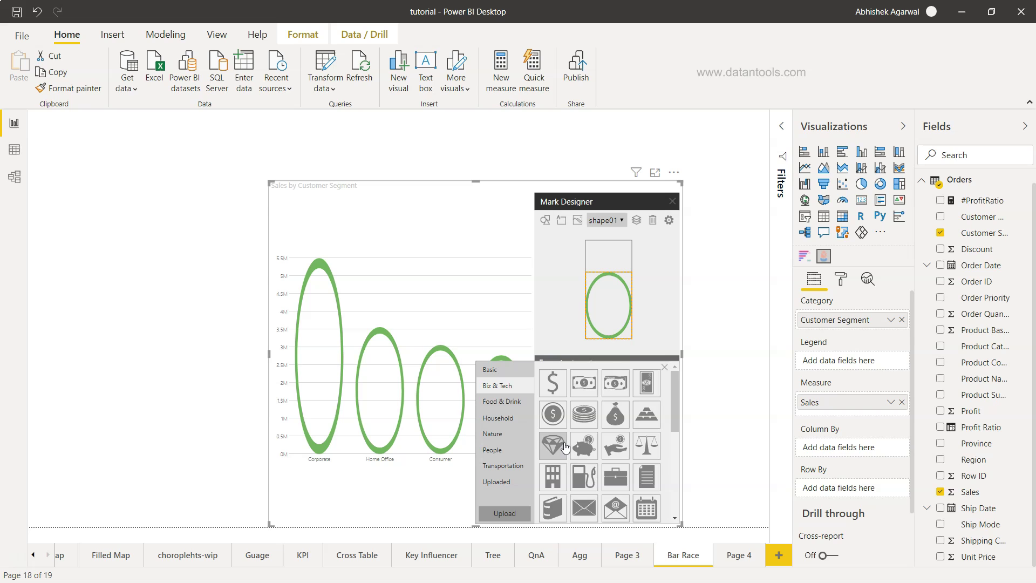
scroll(565, 446, down, 3)
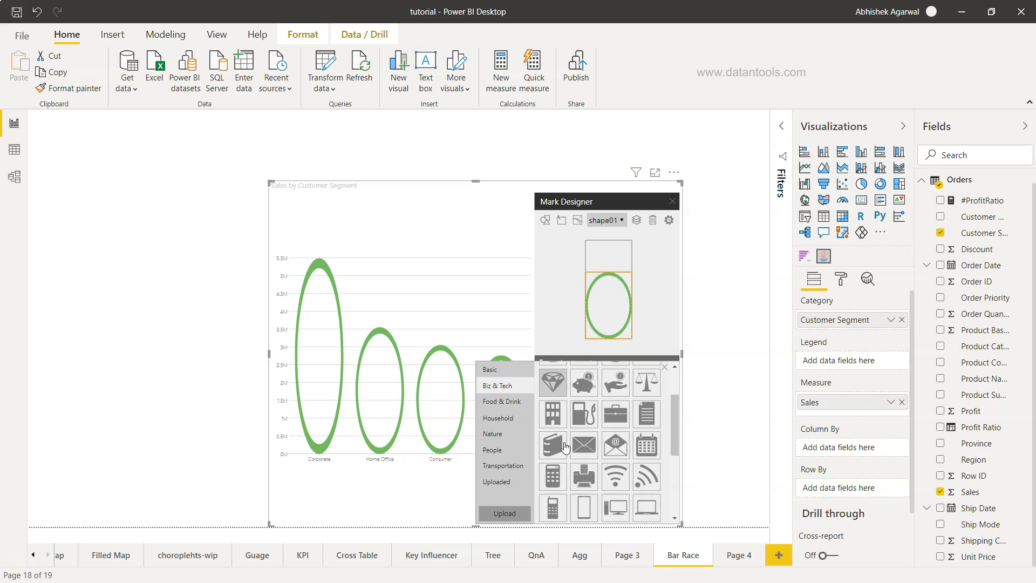
click(552, 496)
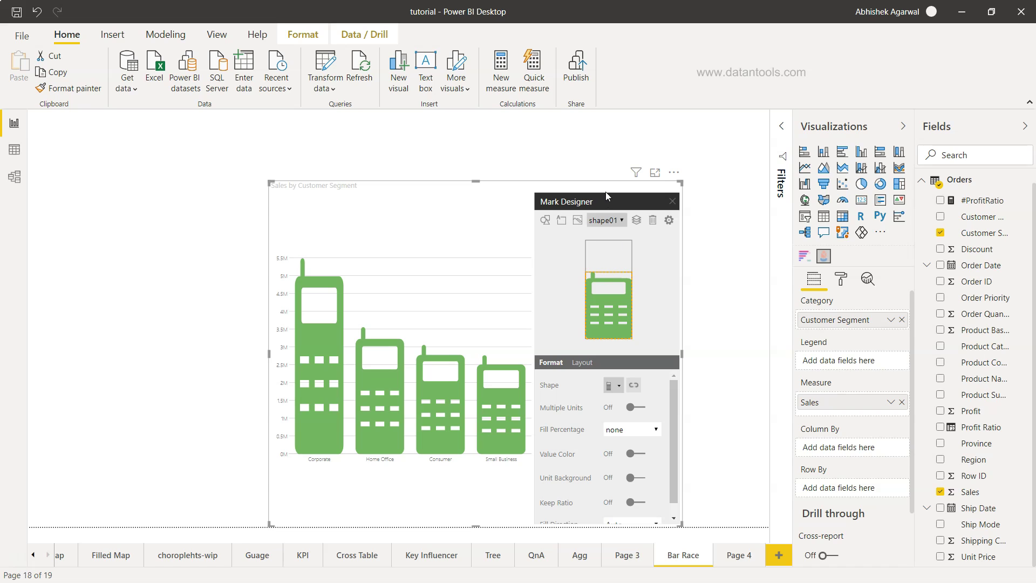
Step: Turn on Multiple Units with 5 units per row, counted by Row and Column
click(724, 212)
click(641, 408)
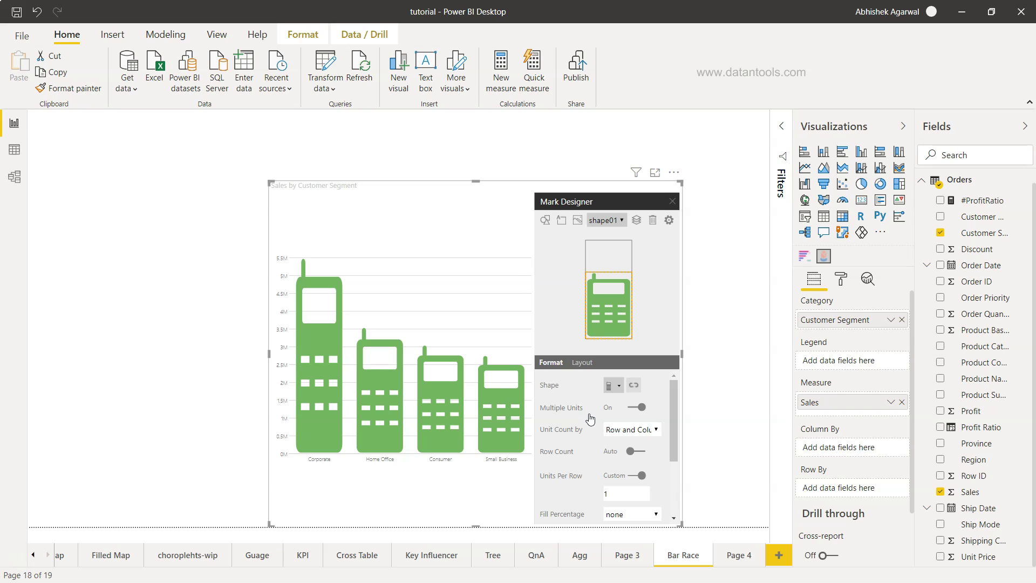
double_click(623, 497)
text(5)
key(Tab)
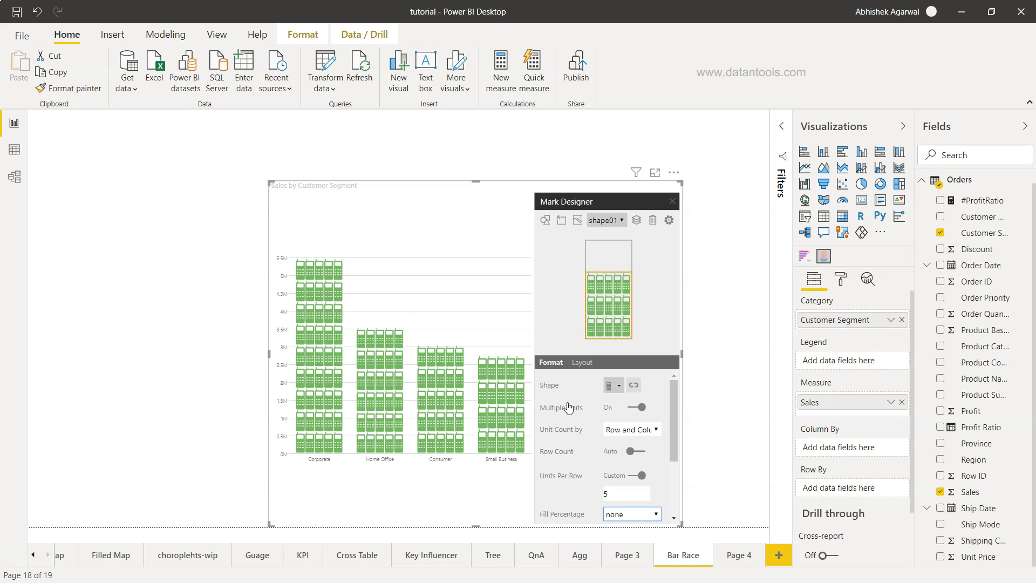
click(627, 430)
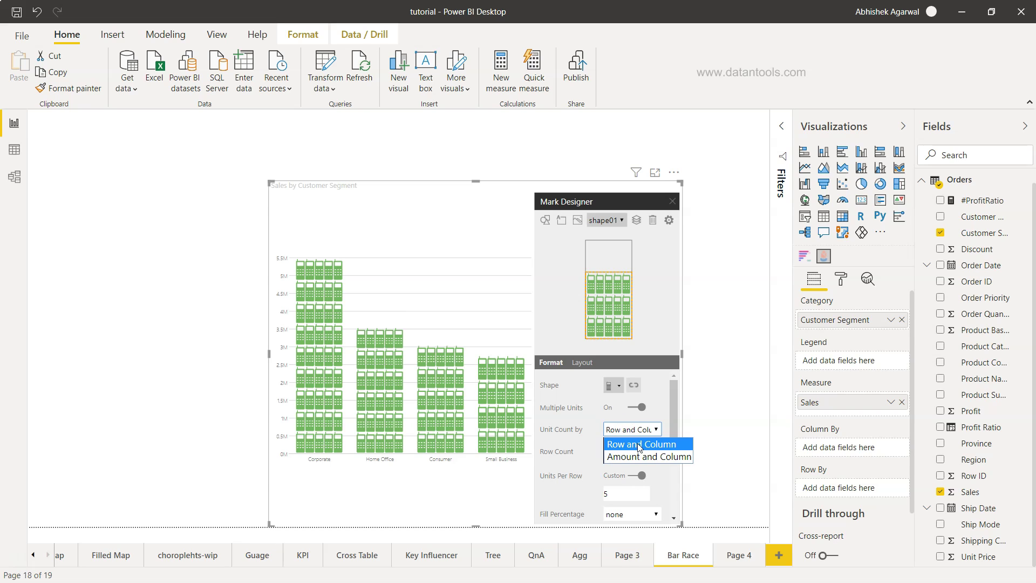
click(571, 414)
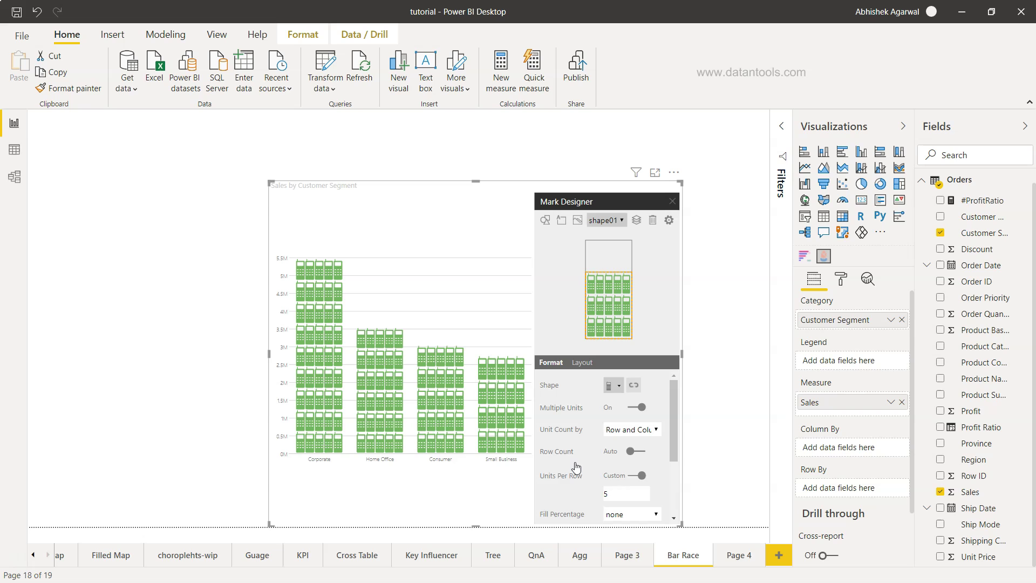
scroll(576, 467, down, 3)
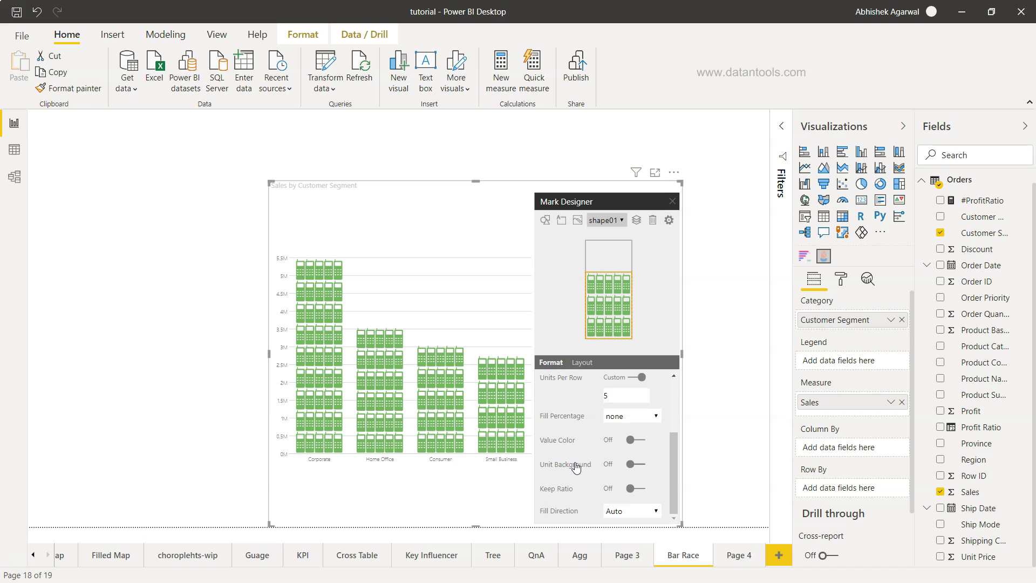
Step: Turn Value Color on with teal #01B8AA for the icons
click(637, 440)
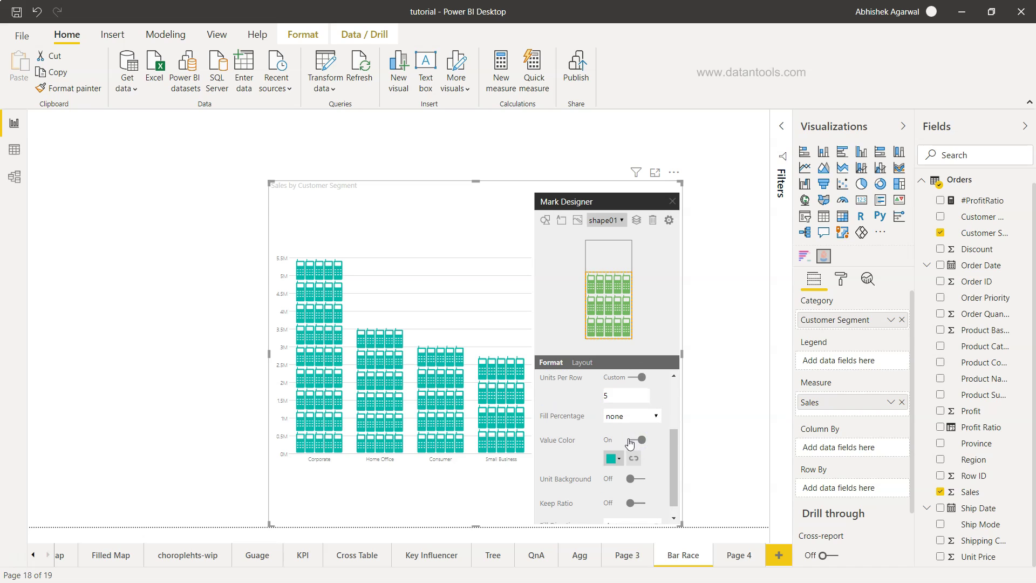
click(631, 440)
click(634, 440)
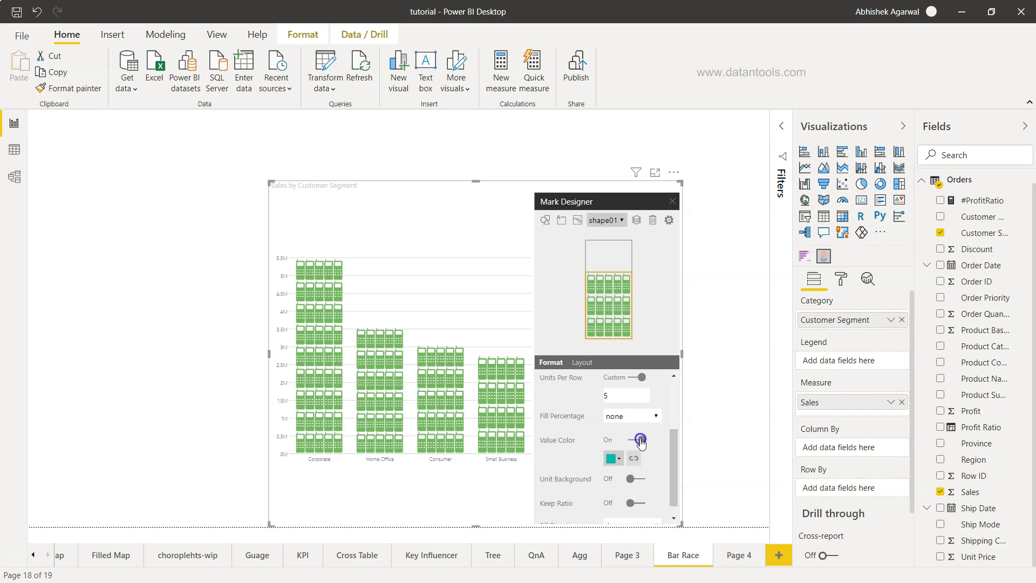
click(620, 459)
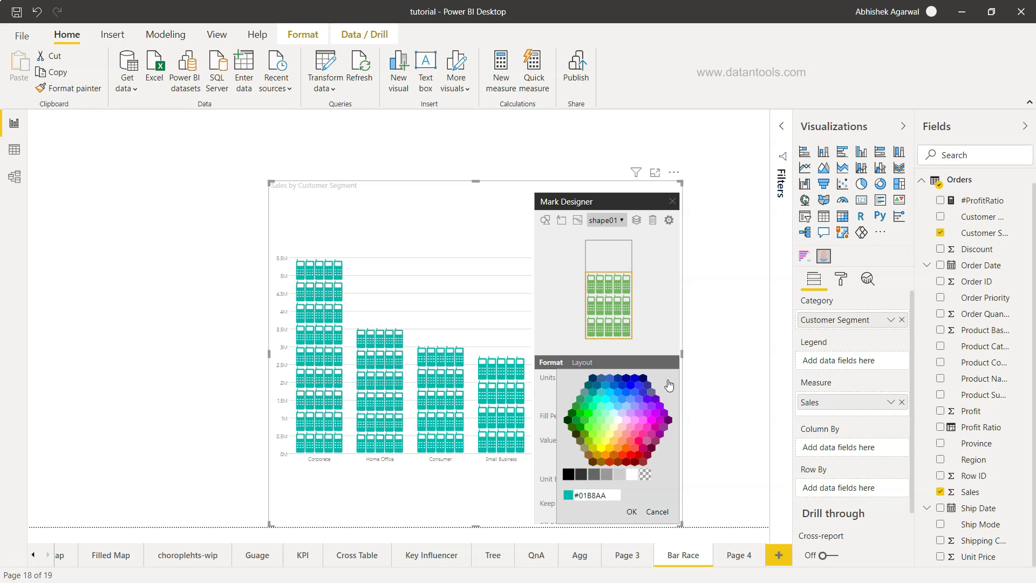
click(543, 401)
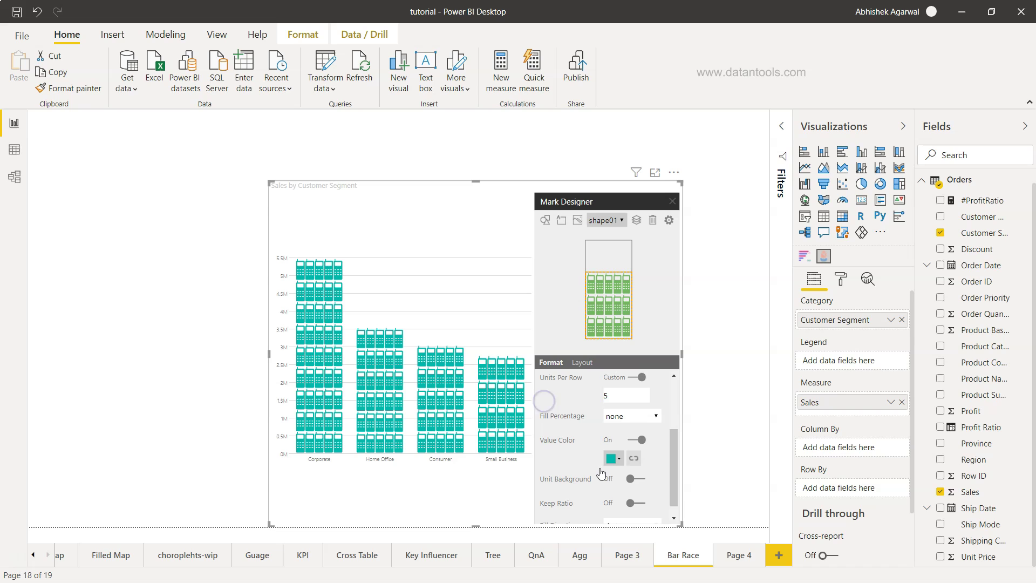
scroll(601, 473, down, 1)
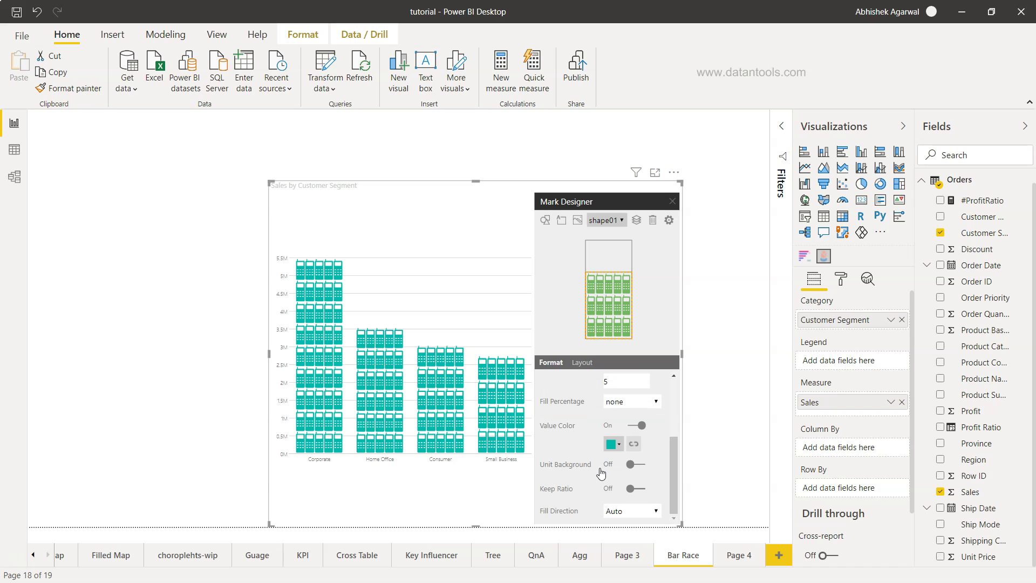
Step: Turn Keep Ratio on and leave Compact Units off
click(641, 489)
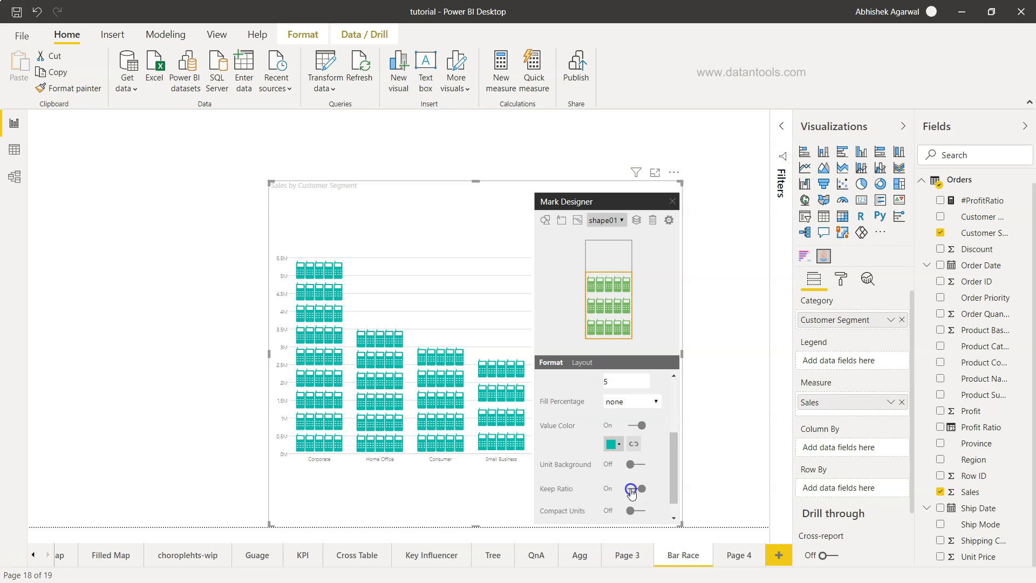
click(631, 492)
click(640, 492)
scroll(612, 495, down, 1)
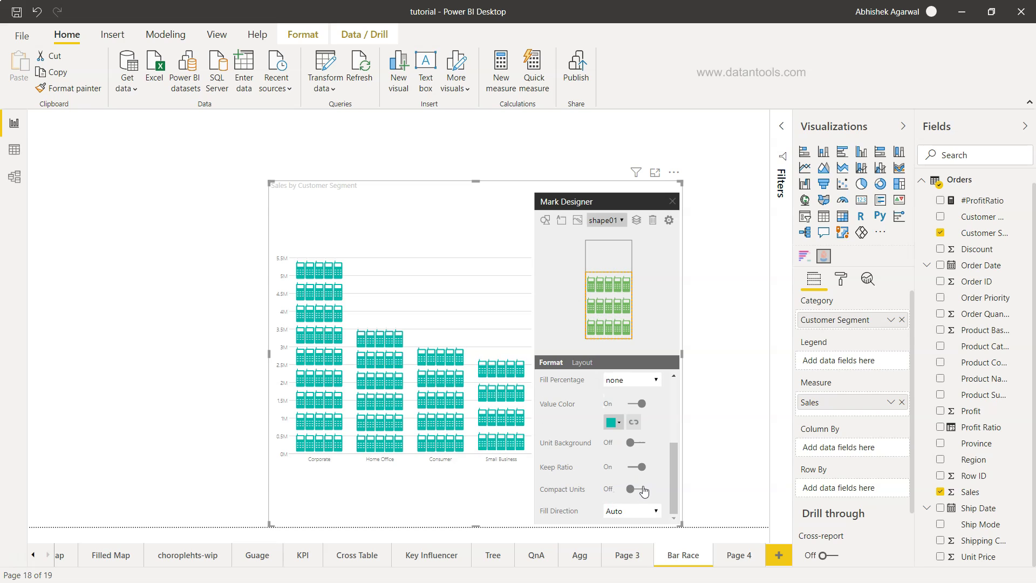
click(639, 489)
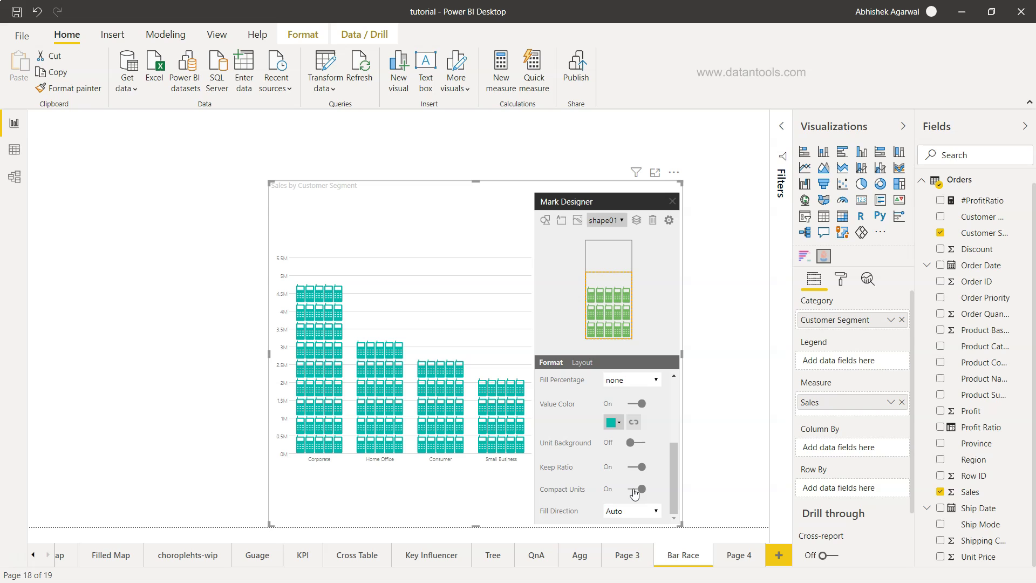
click(636, 491)
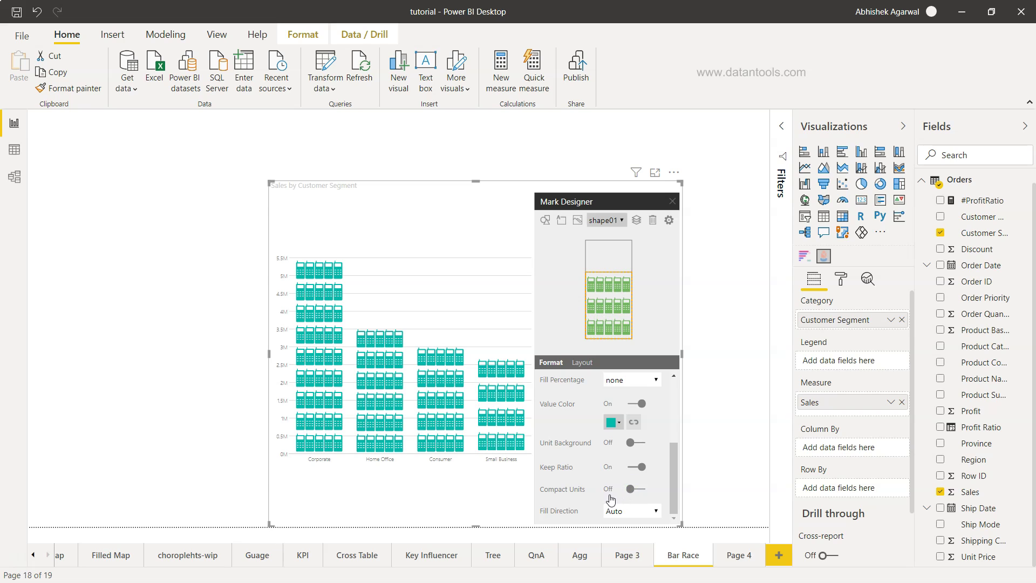
Step: Try right-to-left and top-to-bottom fill directions, then set Fill Direction back to Auto
click(628, 512)
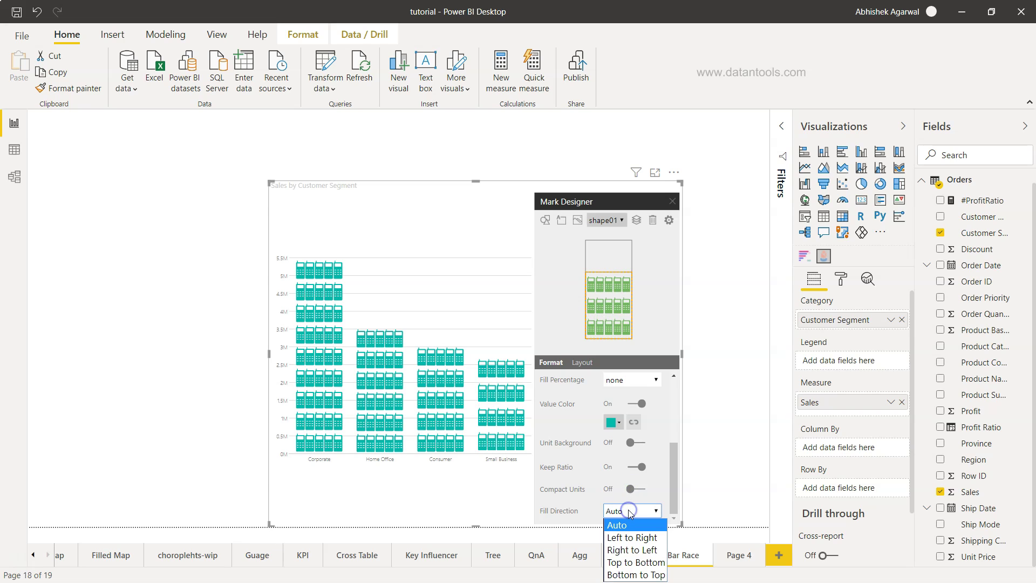
click(630, 512)
click(630, 513)
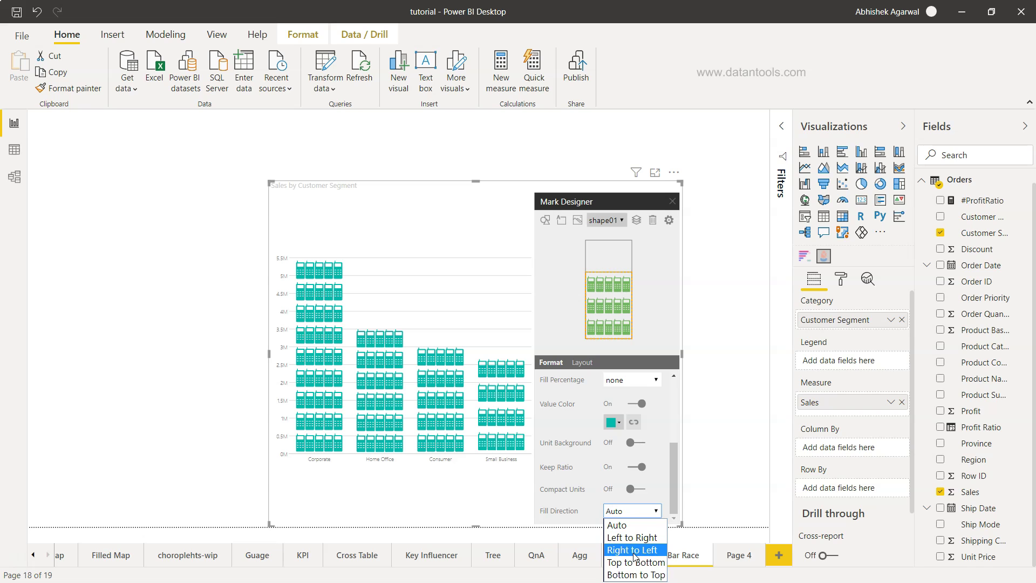
click(634, 550)
click(636, 511)
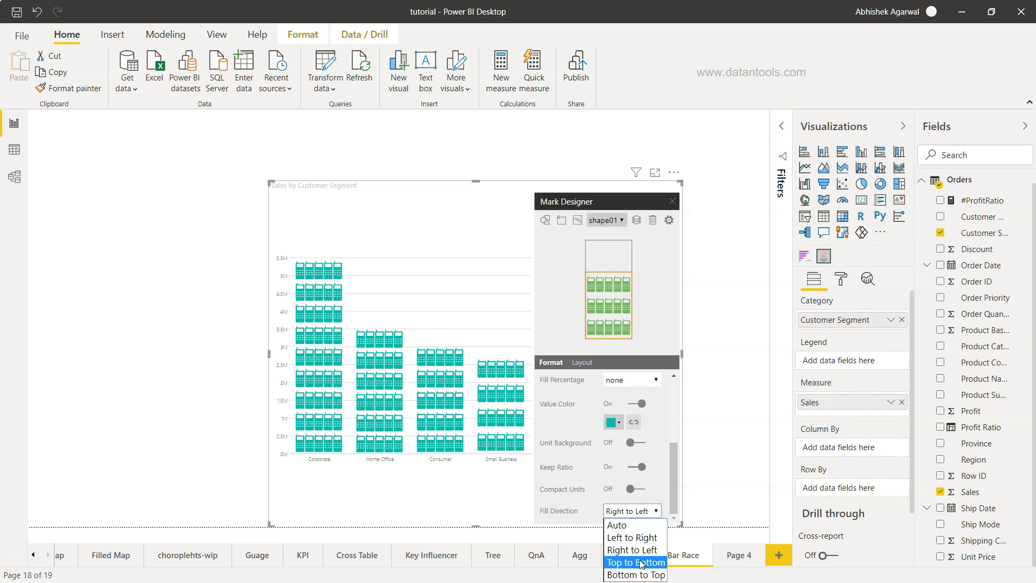
click(640, 562)
click(637, 511)
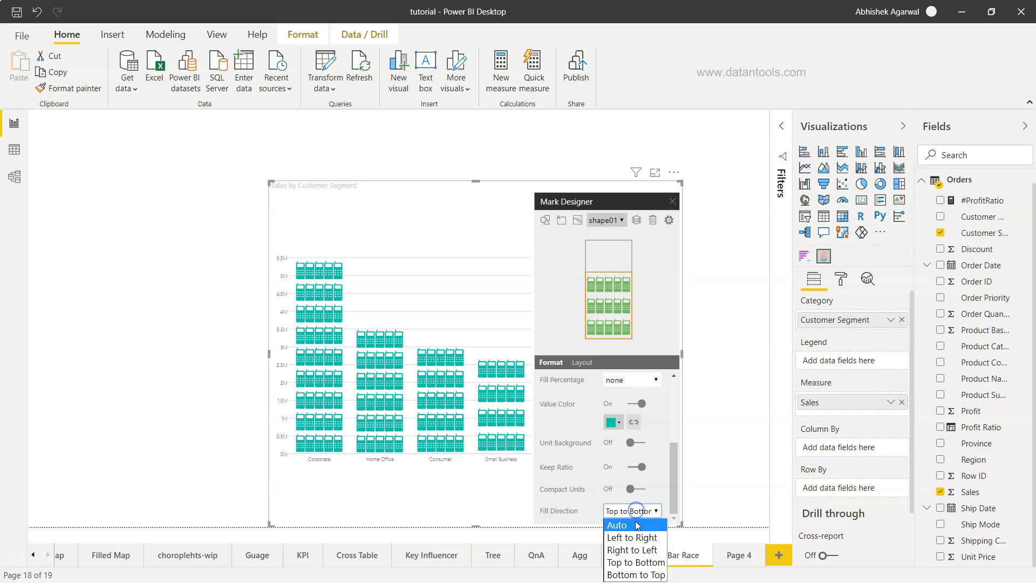
click(637, 525)
scroll(573, 476, up, 3)
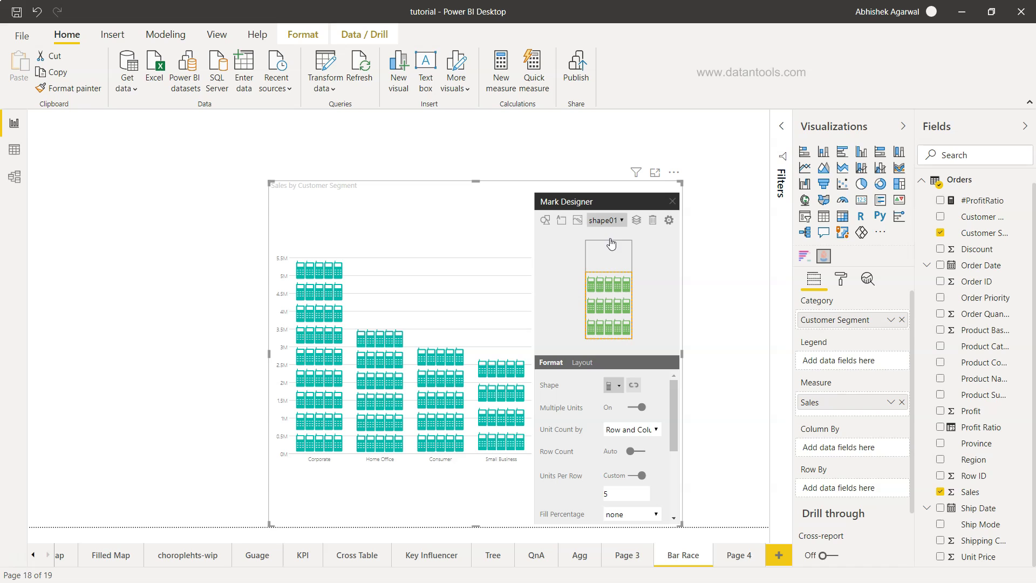
Step: Browse the Food & Drink, Household, Nature and empty Uploaded shape categories
click(615, 385)
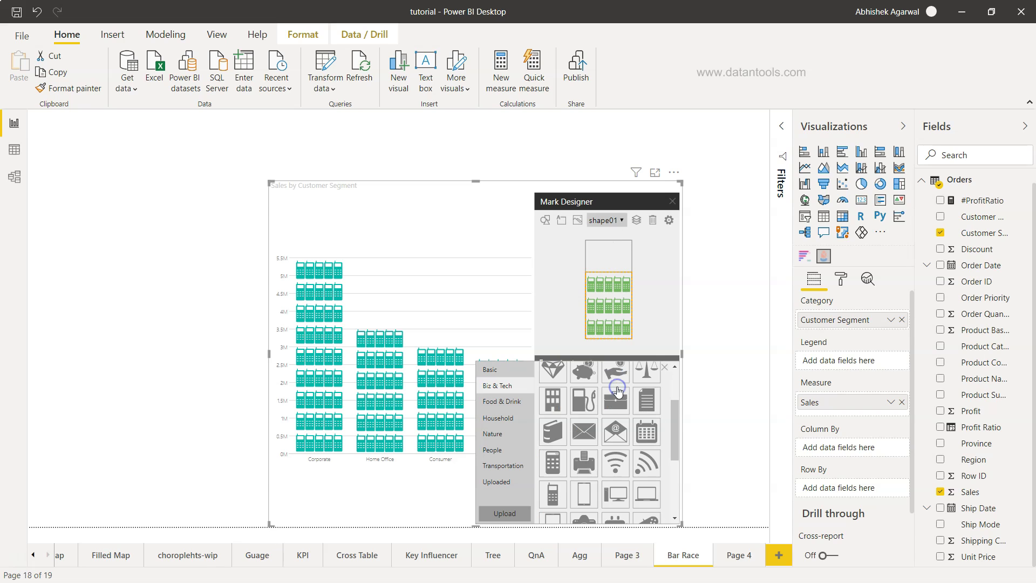
click(504, 402)
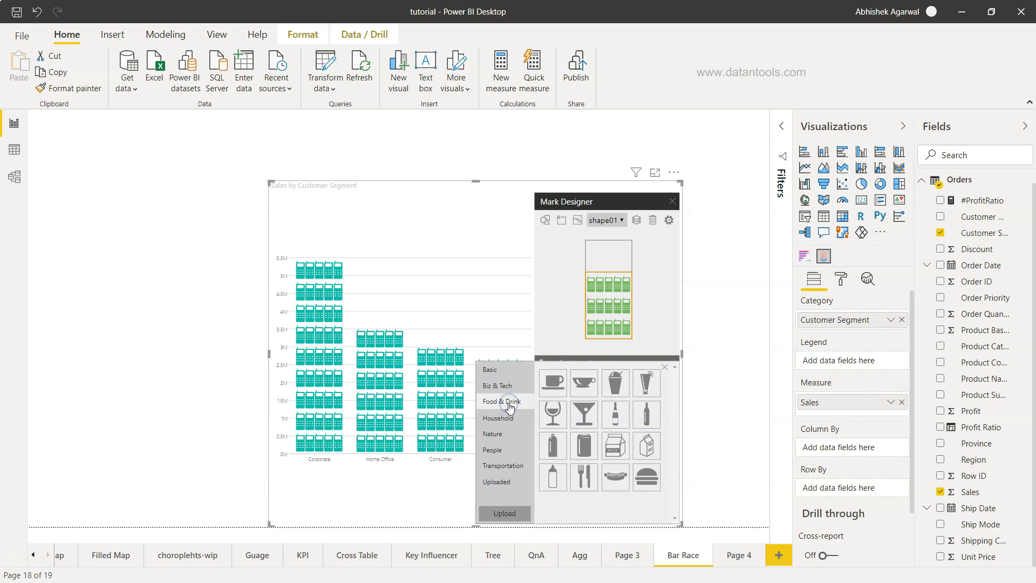
click(510, 422)
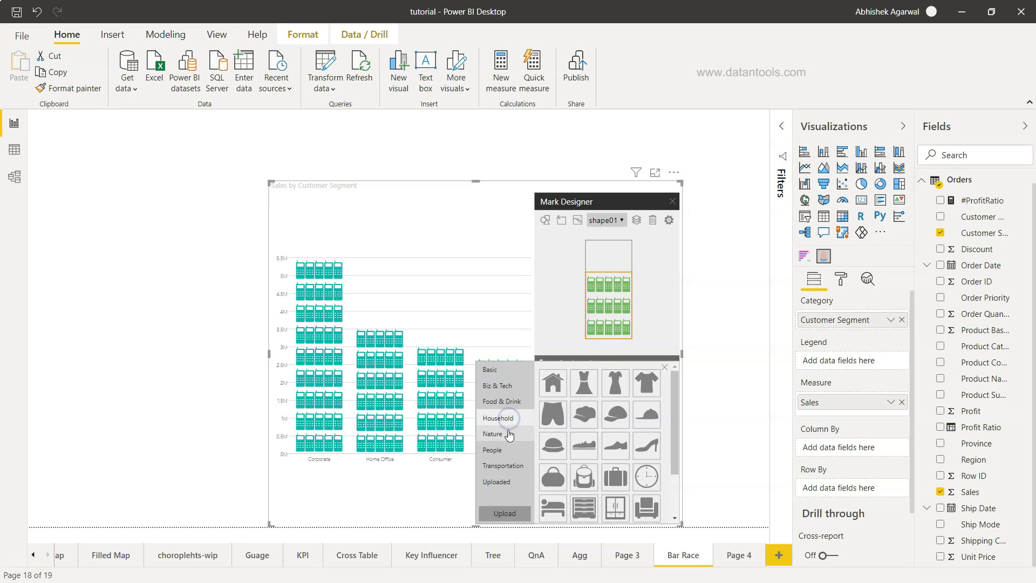
click(508, 434)
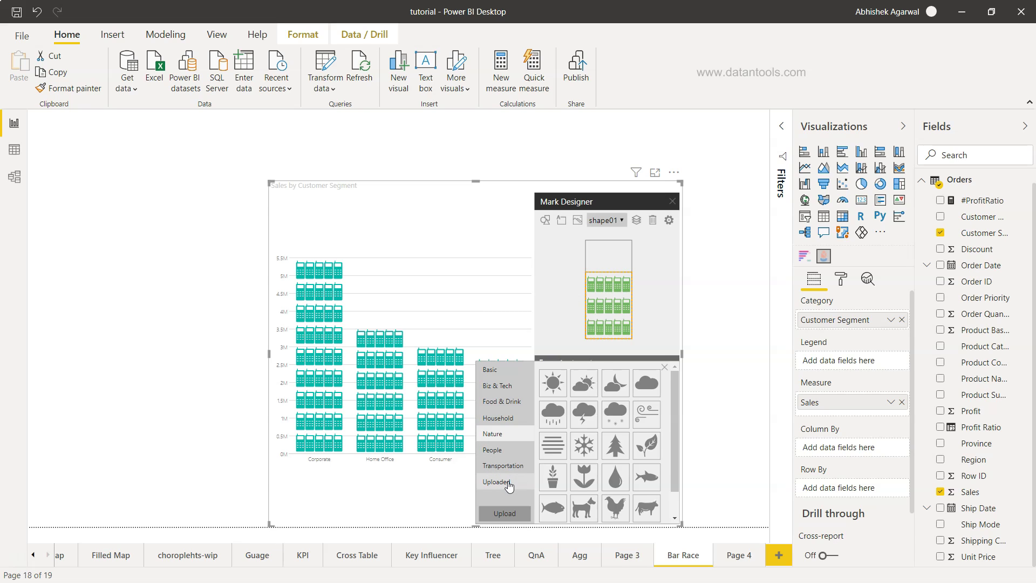
click(508, 482)
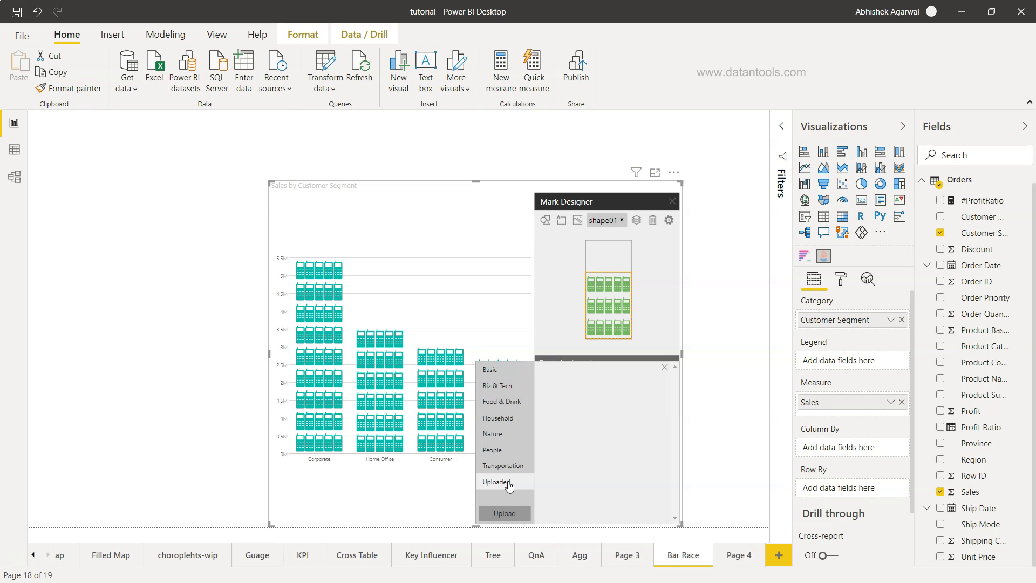
click(505, 513)
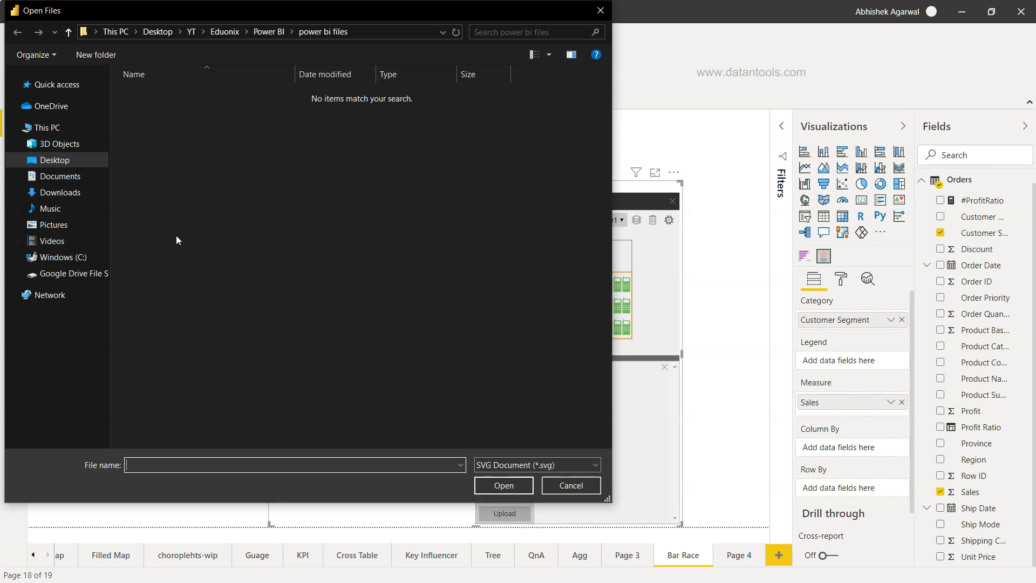
click(82, 223)
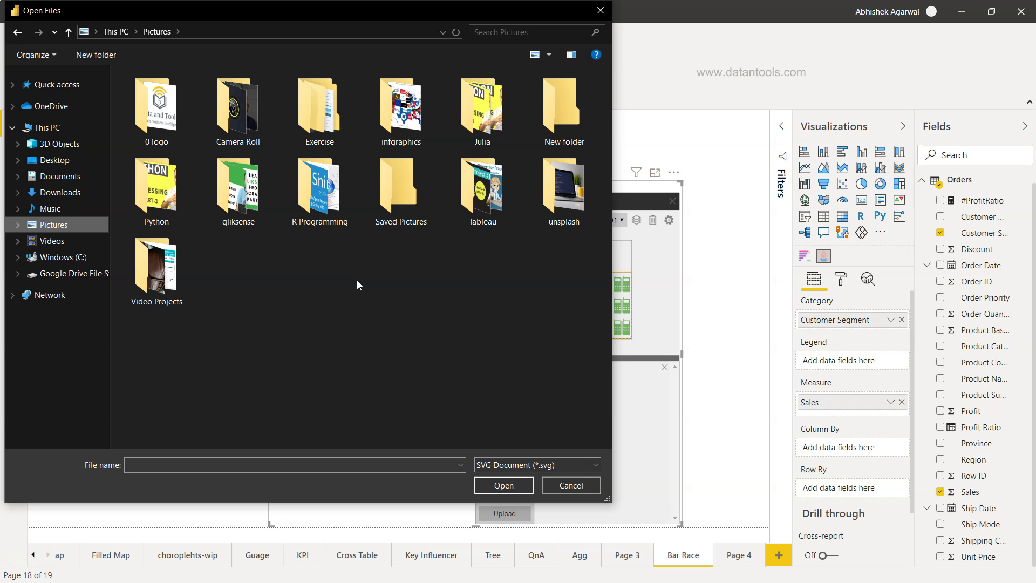
click(600, 11)
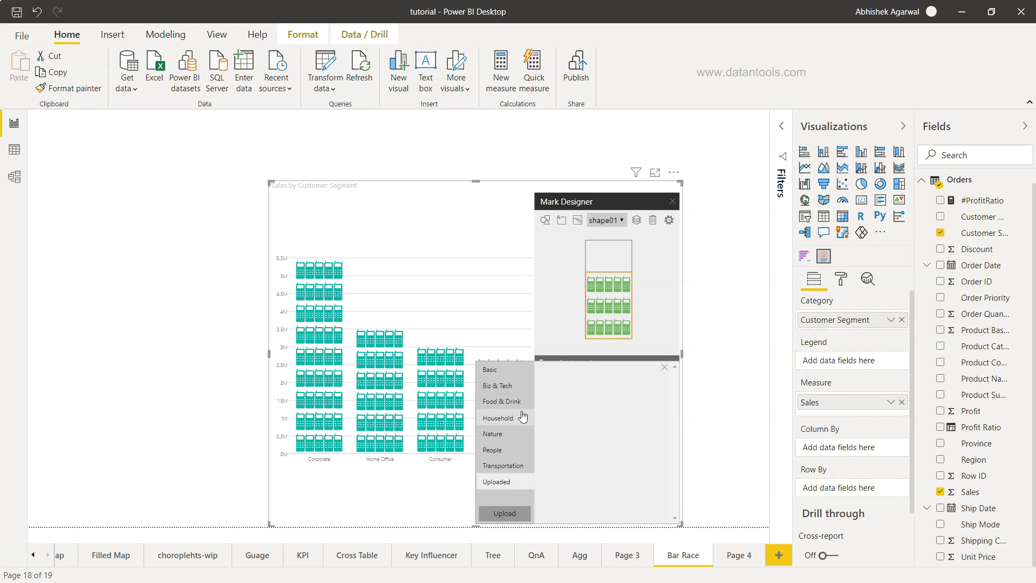
Step: Check the Biz & Tech shapes and shape01 list, then close the shape picker and Mark Designer
click(511, 385)
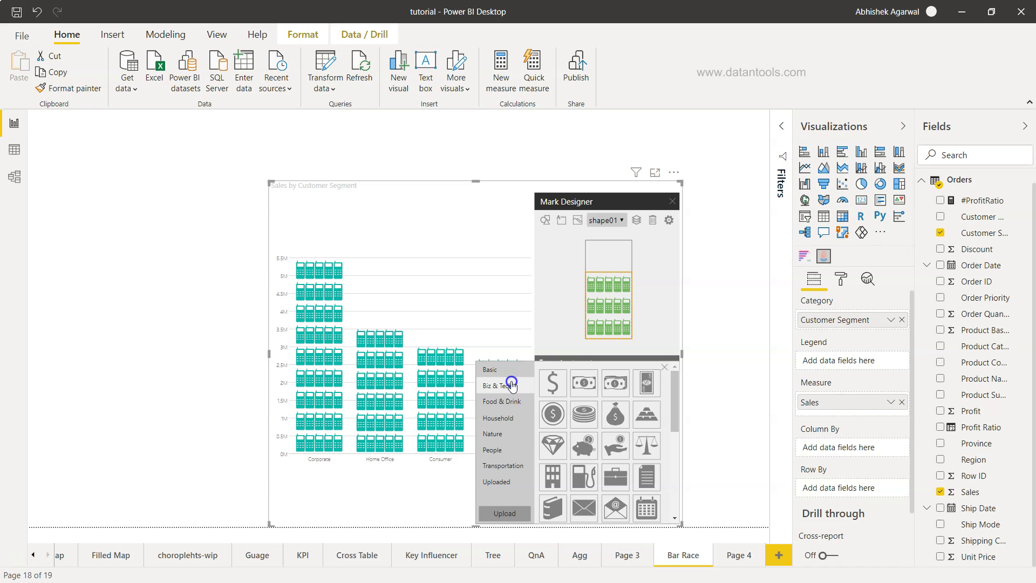
click(617, 222)
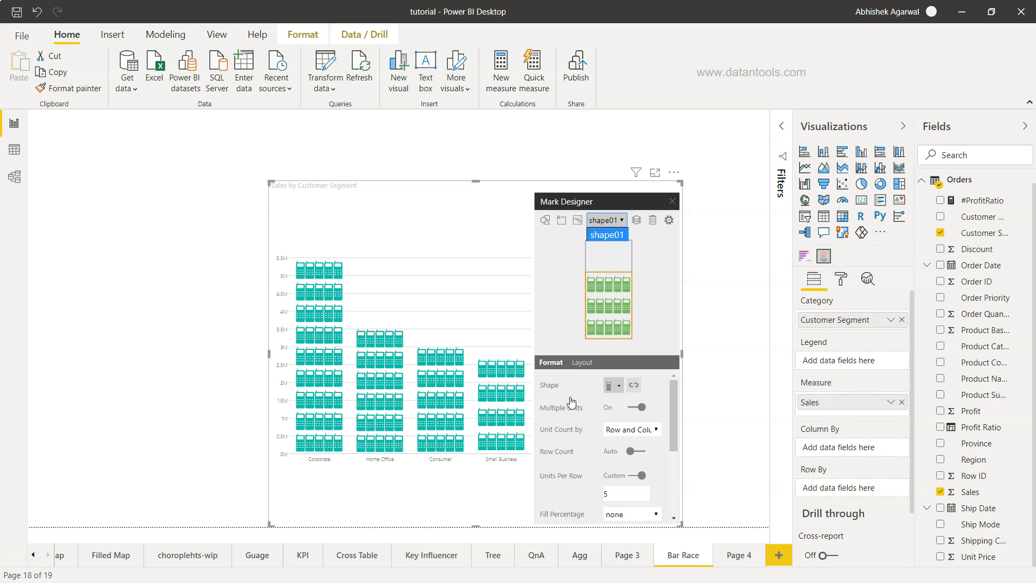
click(609, 385)
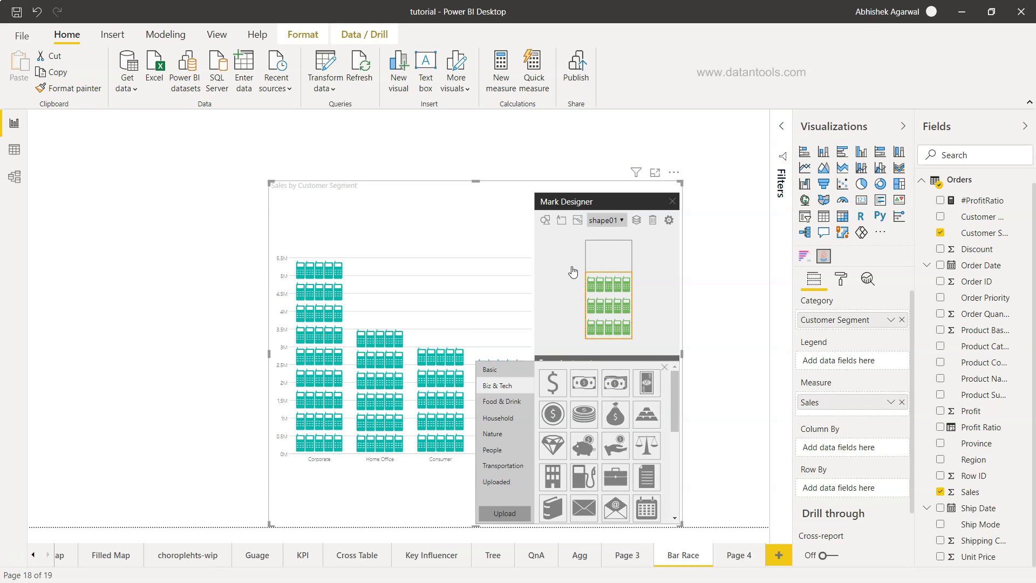
click(666, 309)
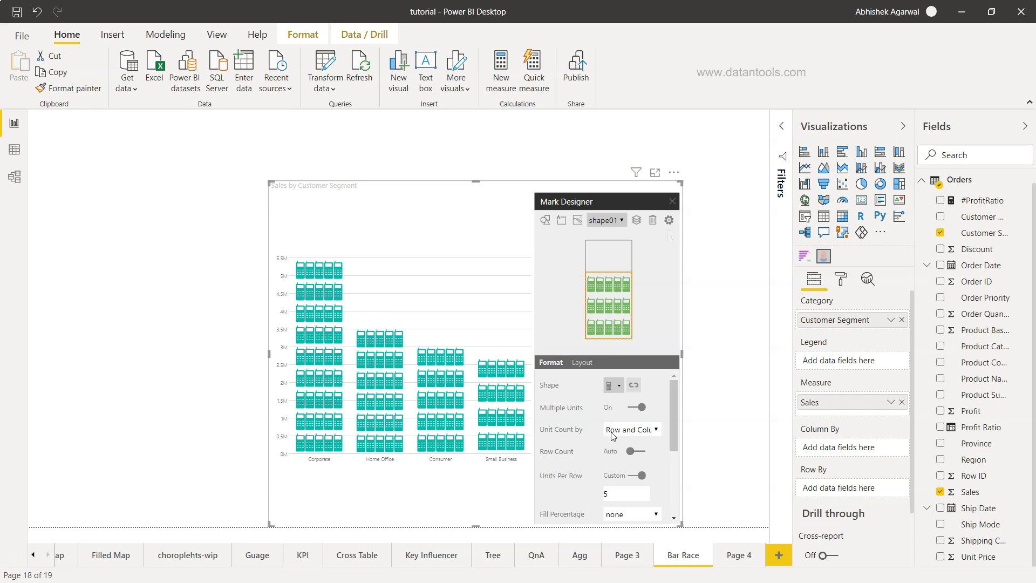
click(671, 201)
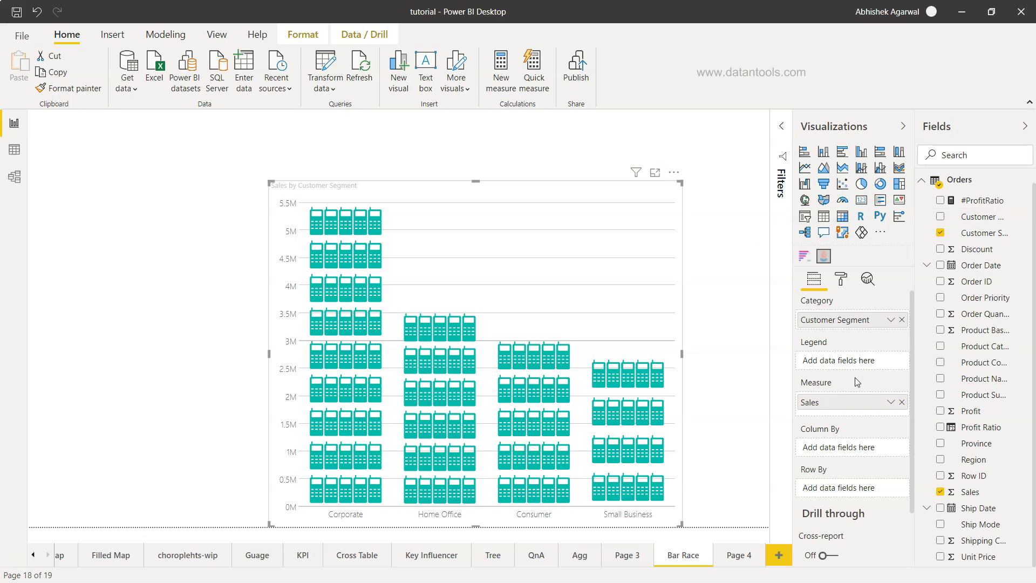
drag(979, 233, 856, 363)
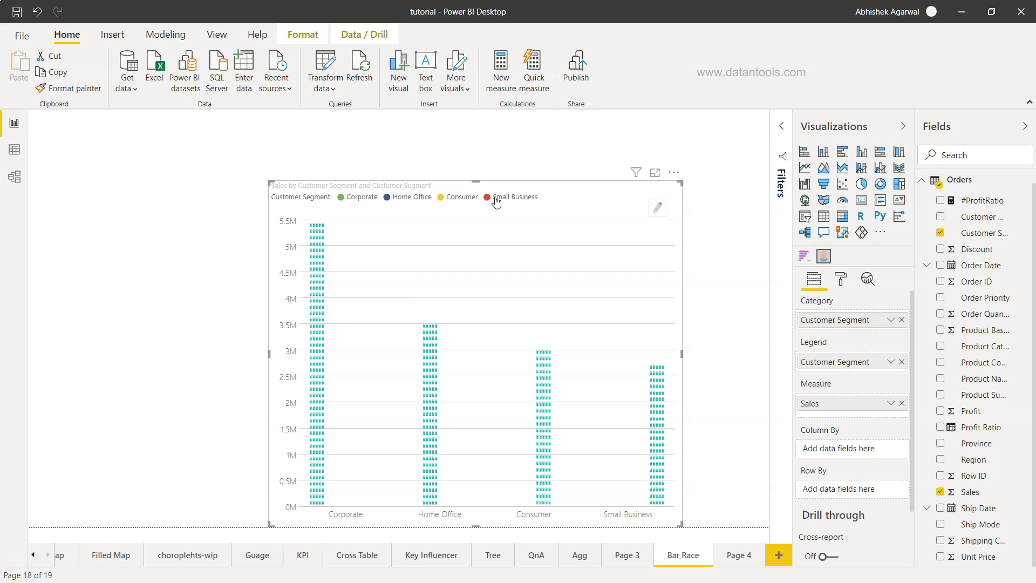
click(902, 362)
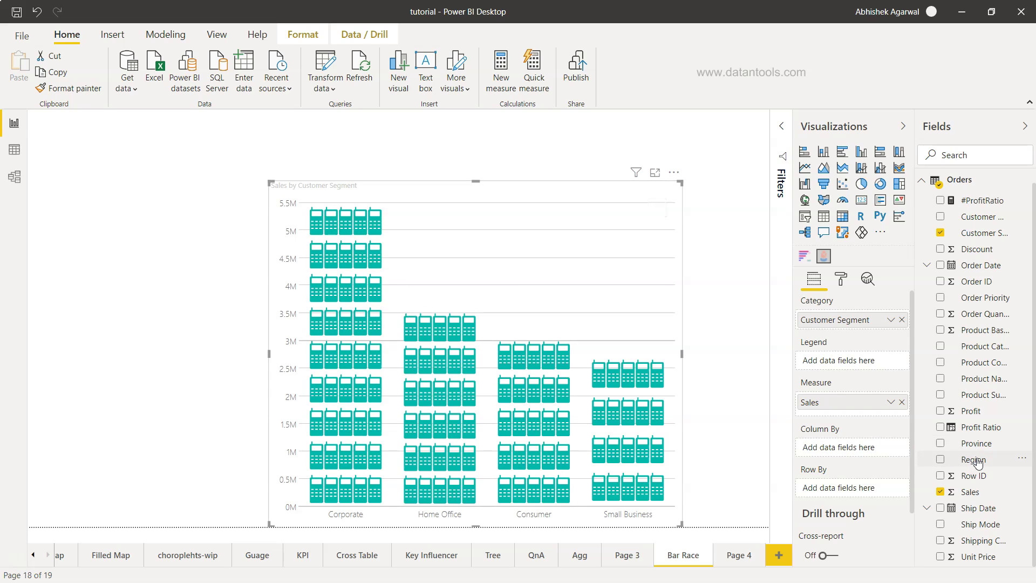
Step: Move Region from Column By to Row By and enlarge the visual leftward and upward
drag(977, 463, 855, 453)
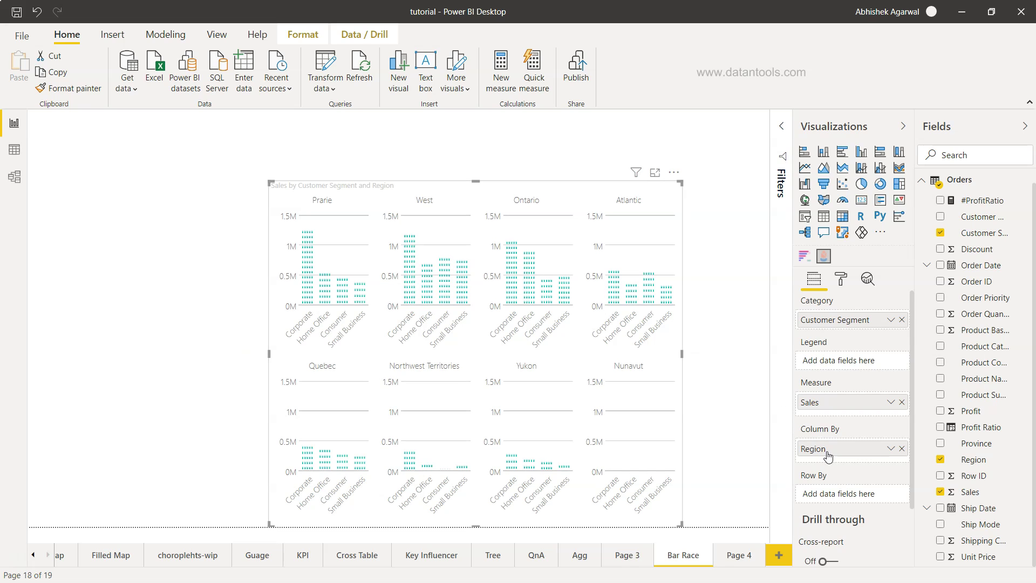
drag(836, 451, 838, 492)
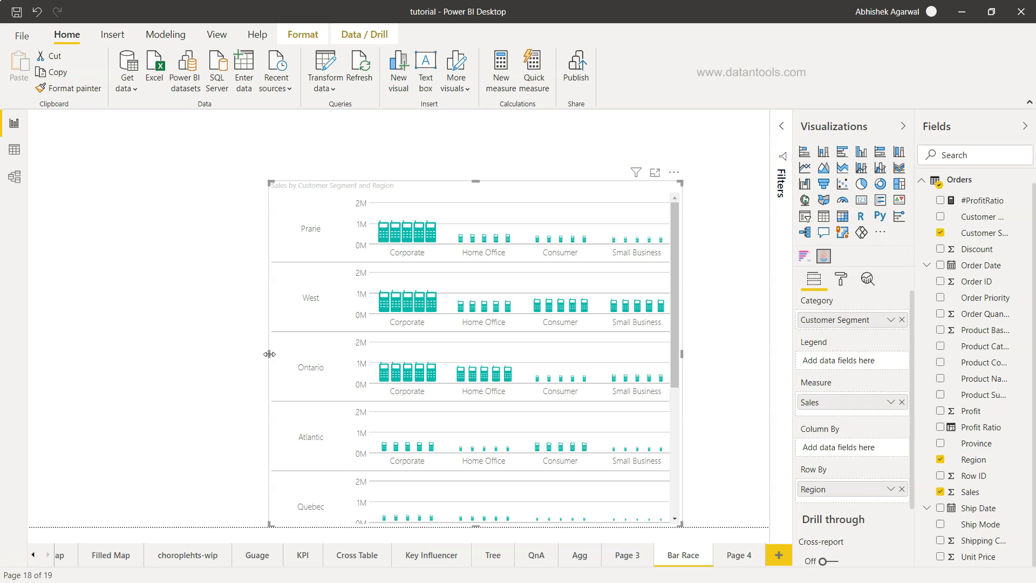
drag(269, 354, 147, 351)
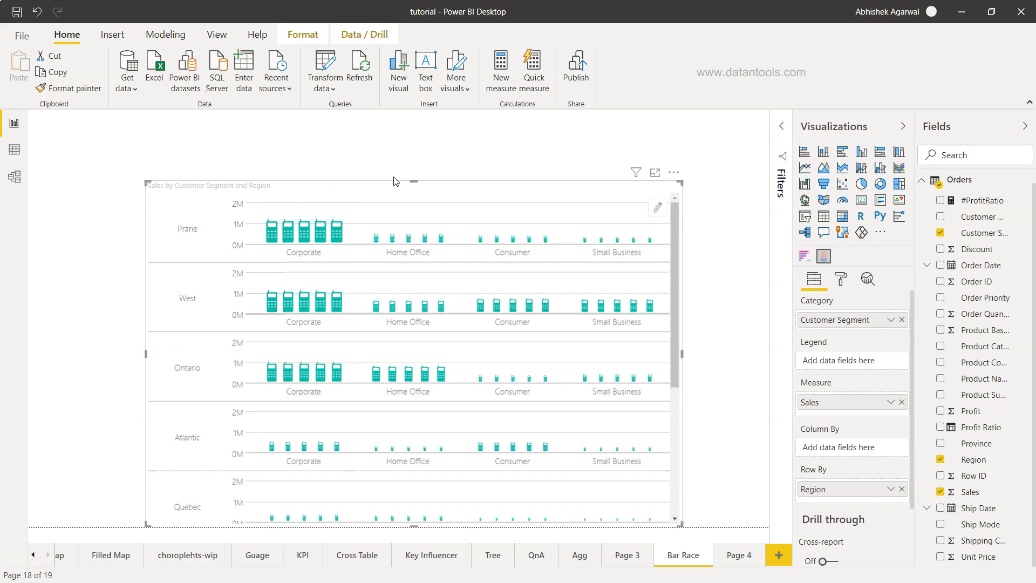
drag(412, 181, 422, 126)
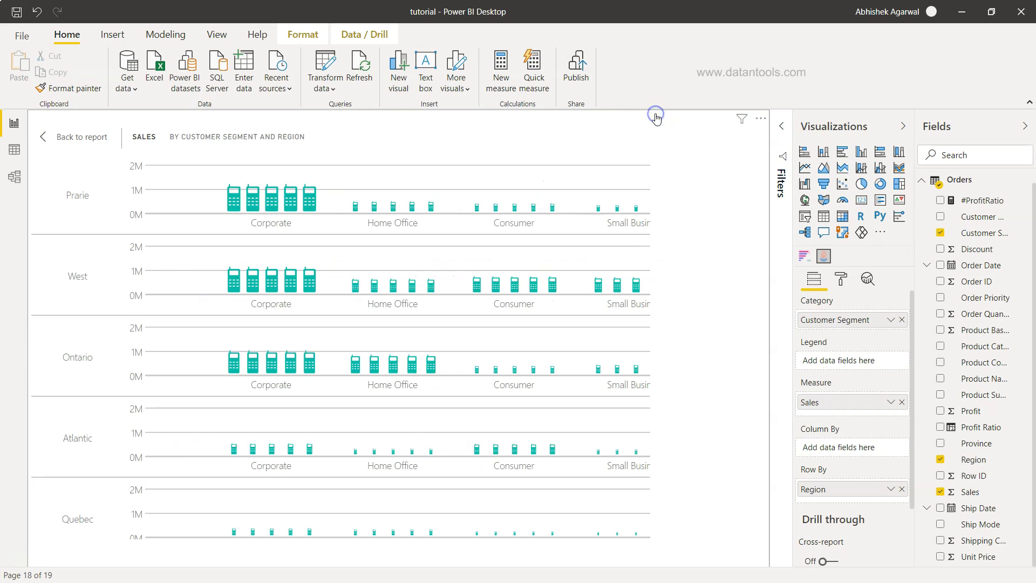
Step: Show the Region-by-segment chart in focus mode, scroll through regions, and open Format options
click(656, 116)
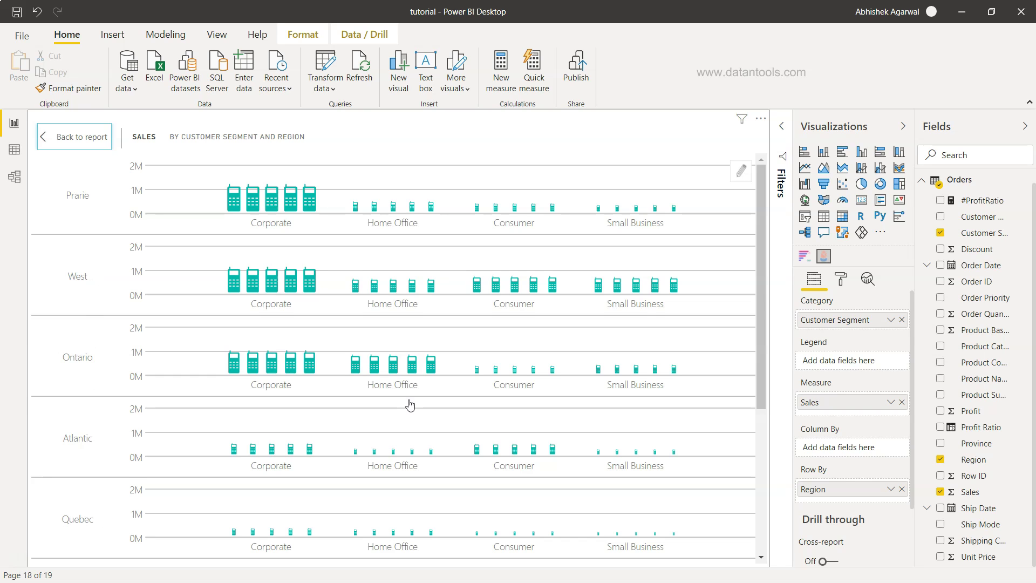
scroll(410, 405, down, 5)
scroll(410, 404, up, 5)
scroll(410, 405, down, 5)
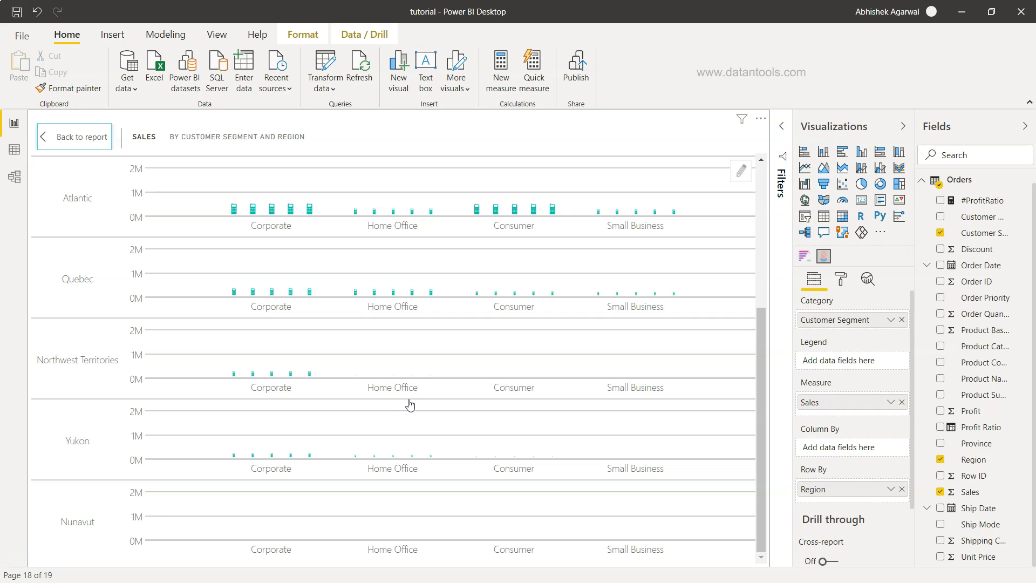
scroll(410, 404, up, 5)
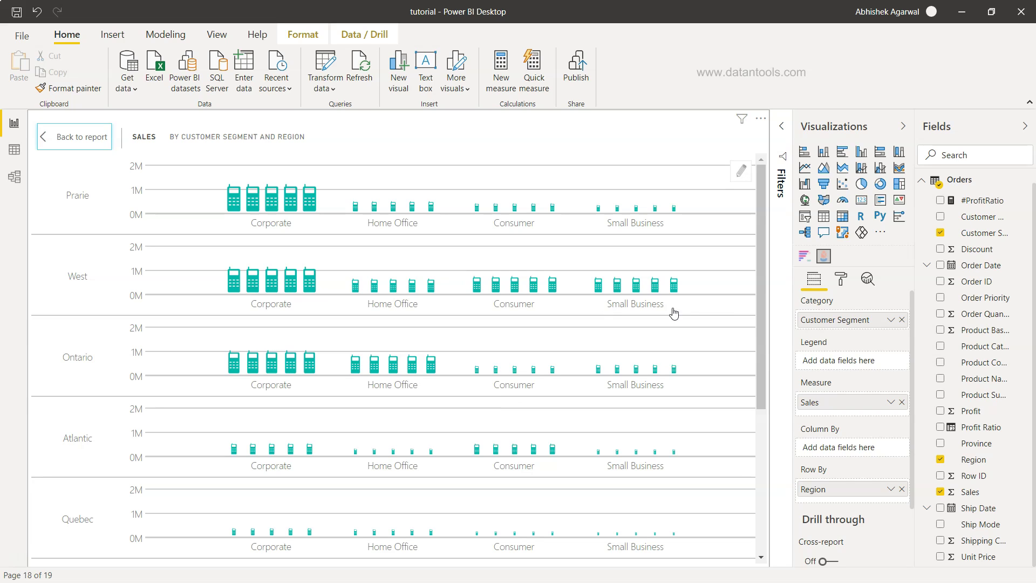
click(842, 281)
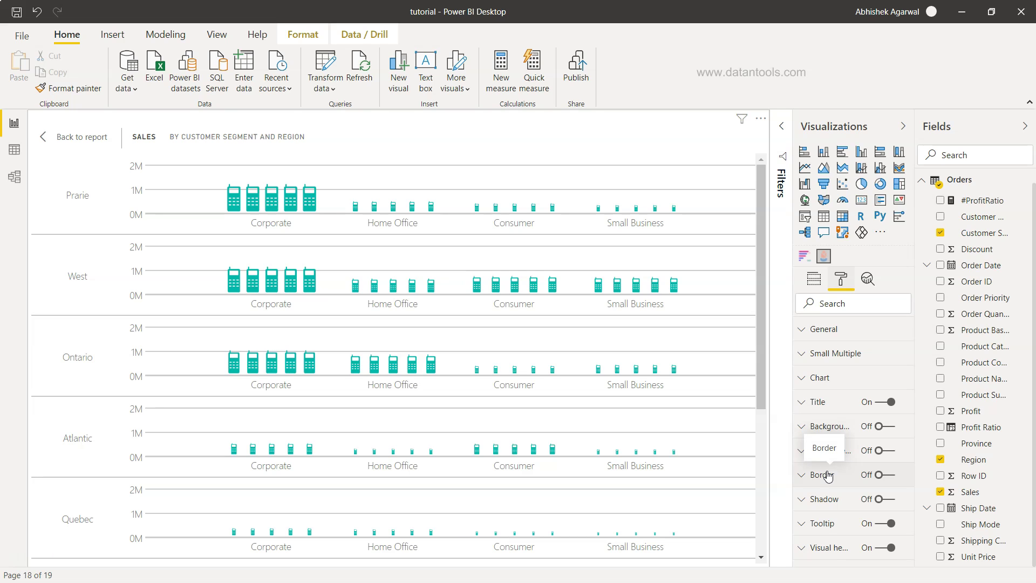
Step: Turn Show Separators off under Small Multiple so the region rows have no dividing lines
click(802, 355)
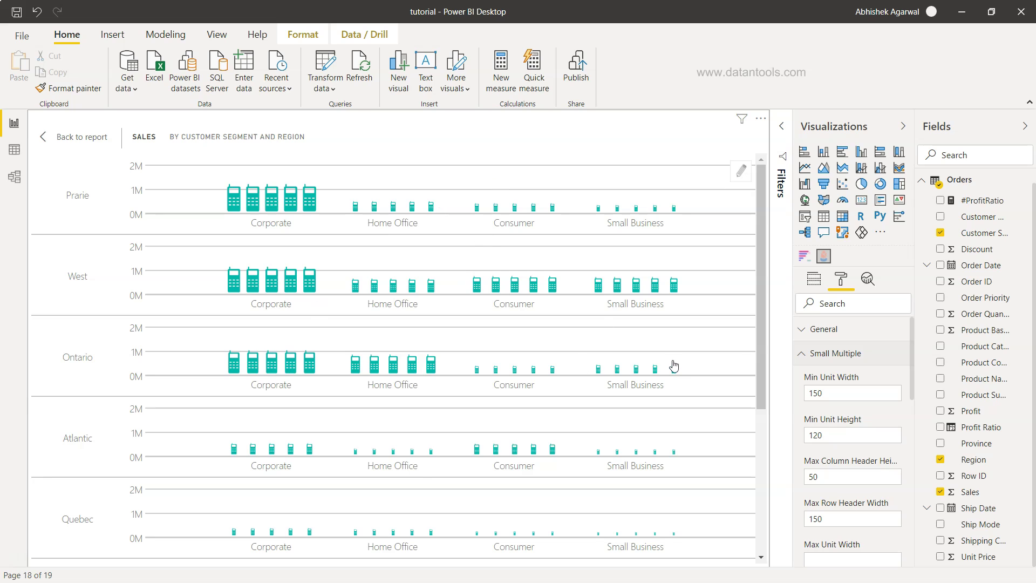
scroll(876, 473, down, 5)
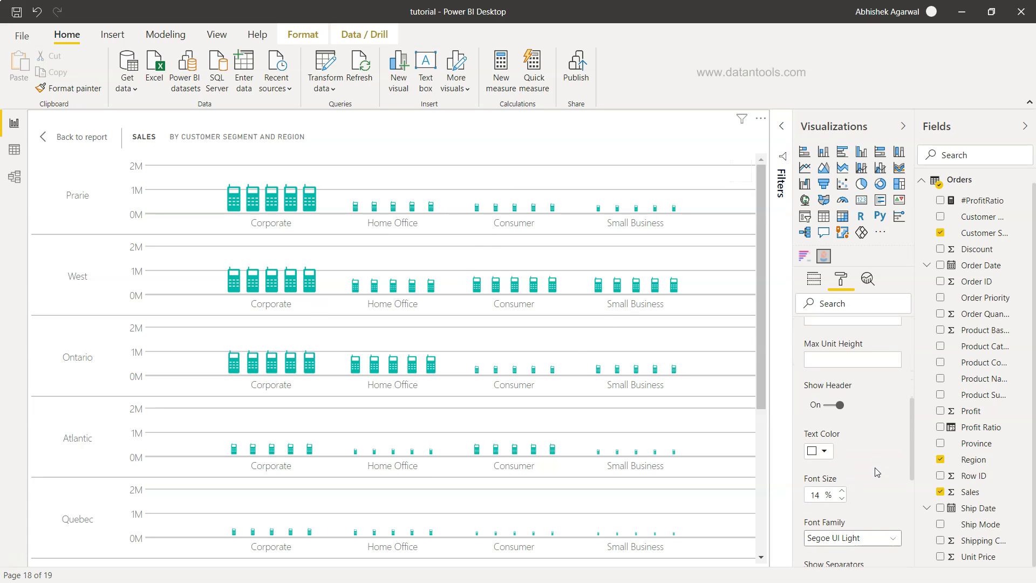
scroll(860, 448, down, 3)
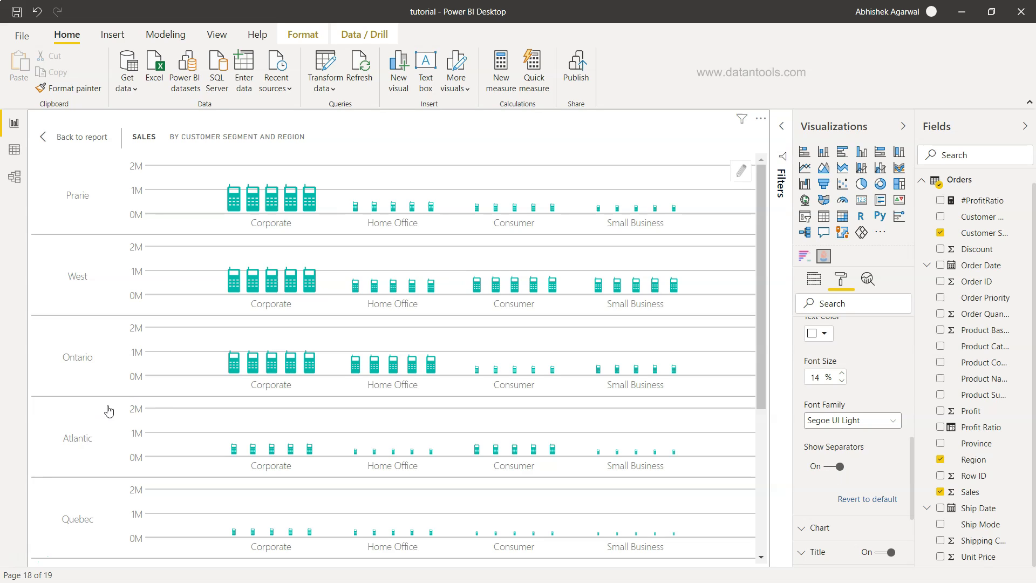
click(830, 467)
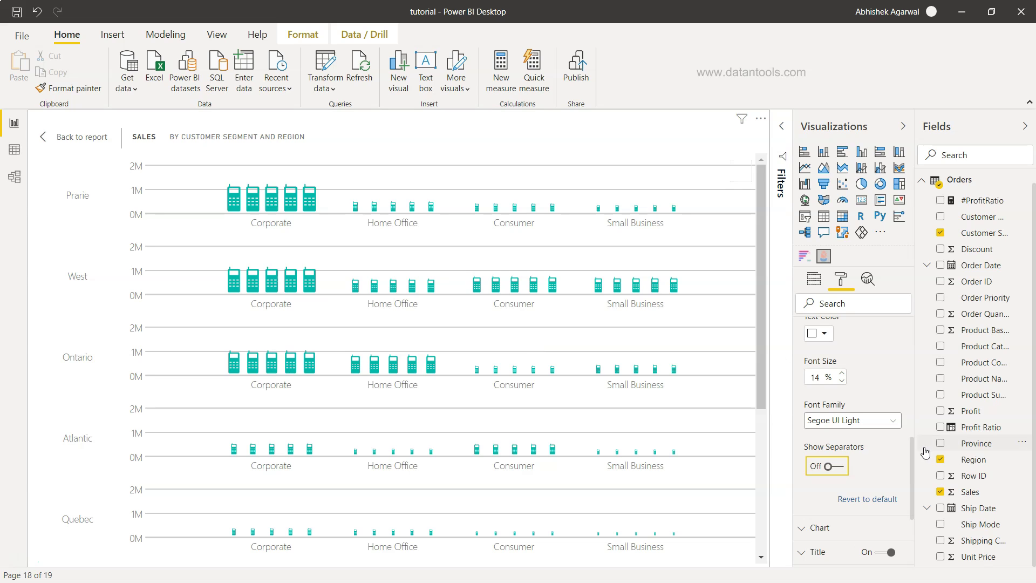
scroll(866, 458, down, 3)
Step: In the Chart settings, turn X-Axis off and Legend by Measures on
click(817, 415)
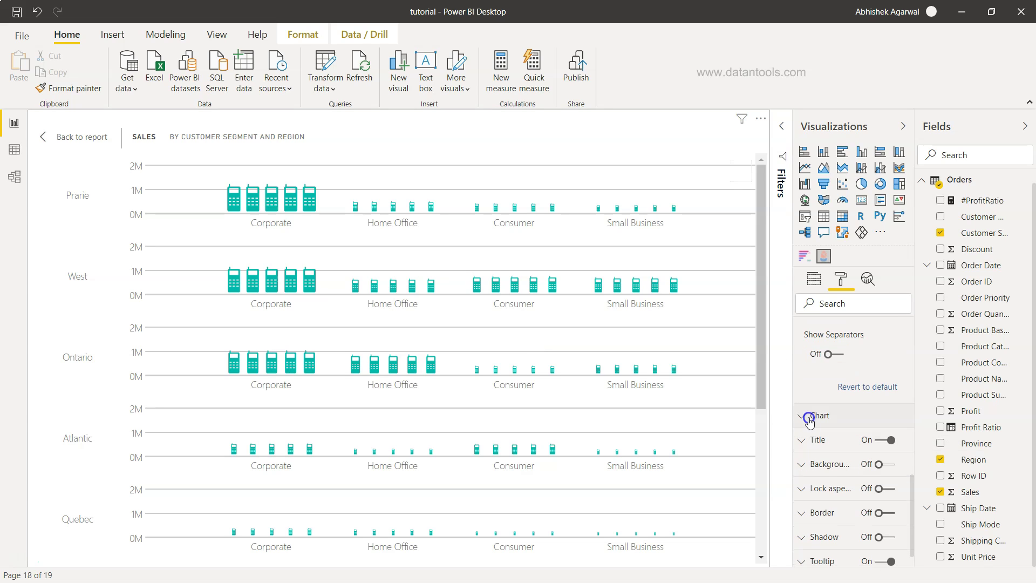
scroll(811, 421, down, 1)
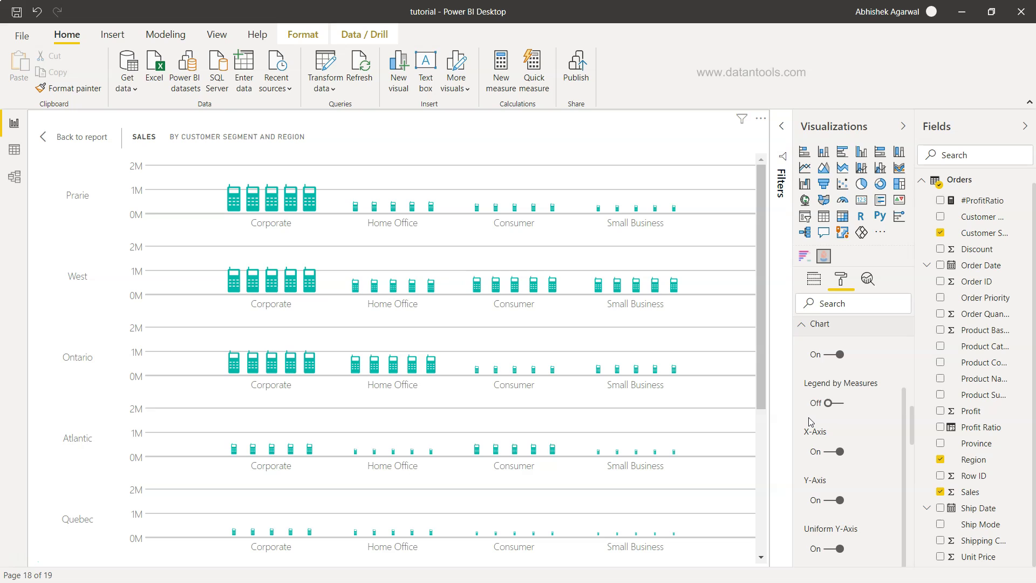
scroll(811, 421, down, 1)
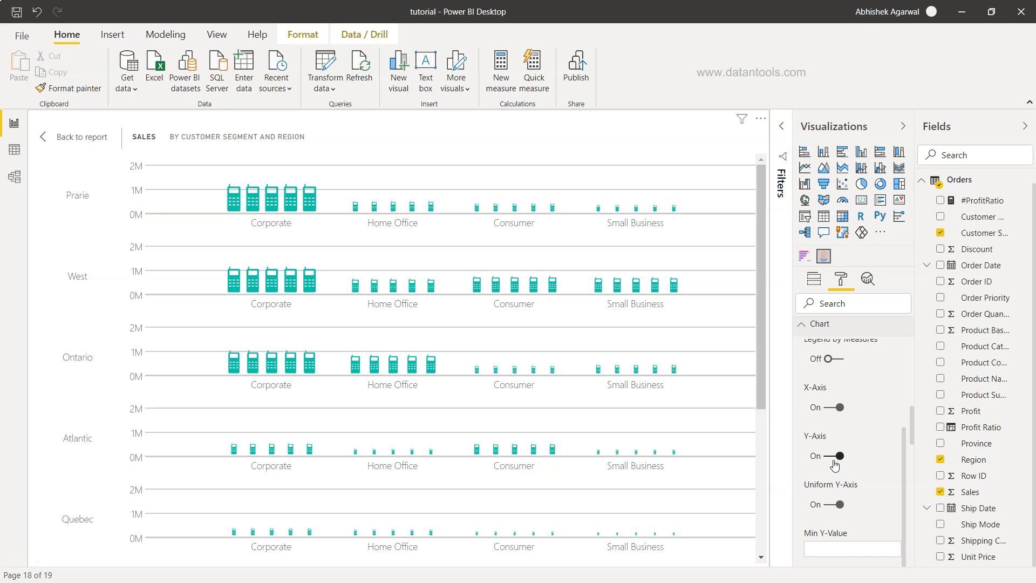
click(832, 408)
scroll(831, 413, up, 1)
click(832, 410)
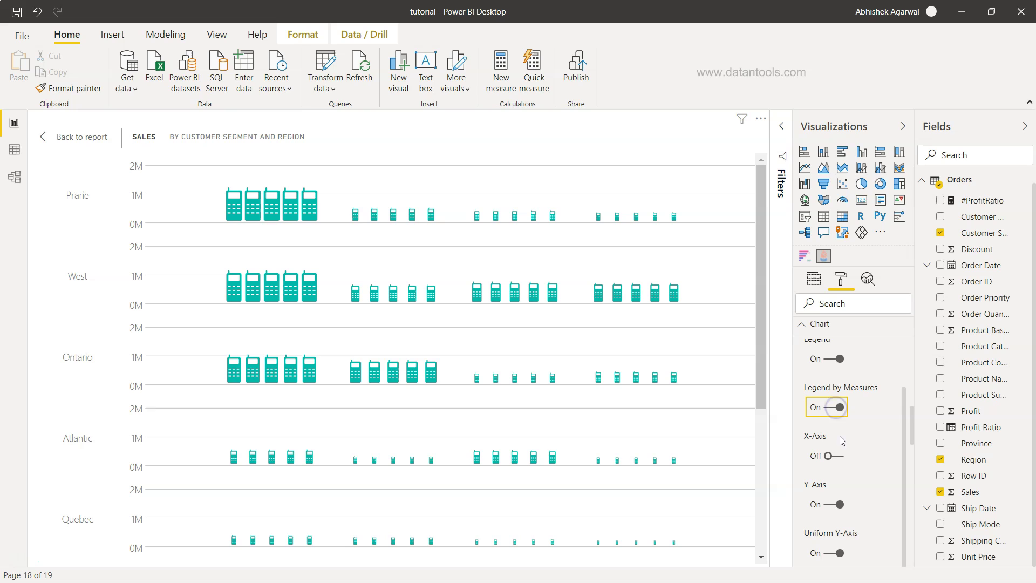
Step: Switch the Y-Axis off, then back on to restore its labels and gridlines
click(834, 505)
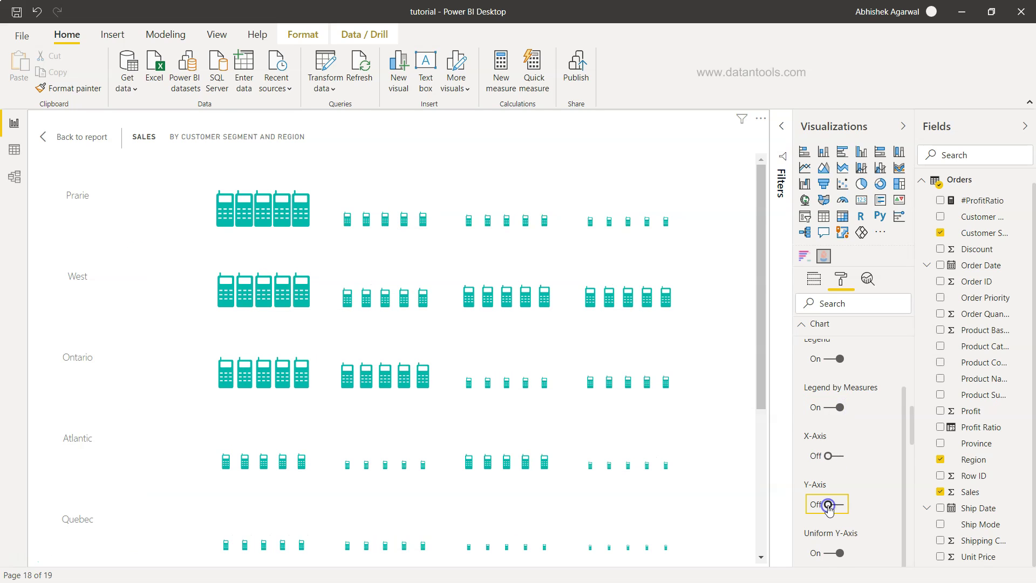
scroll(835, 510, up, 1)
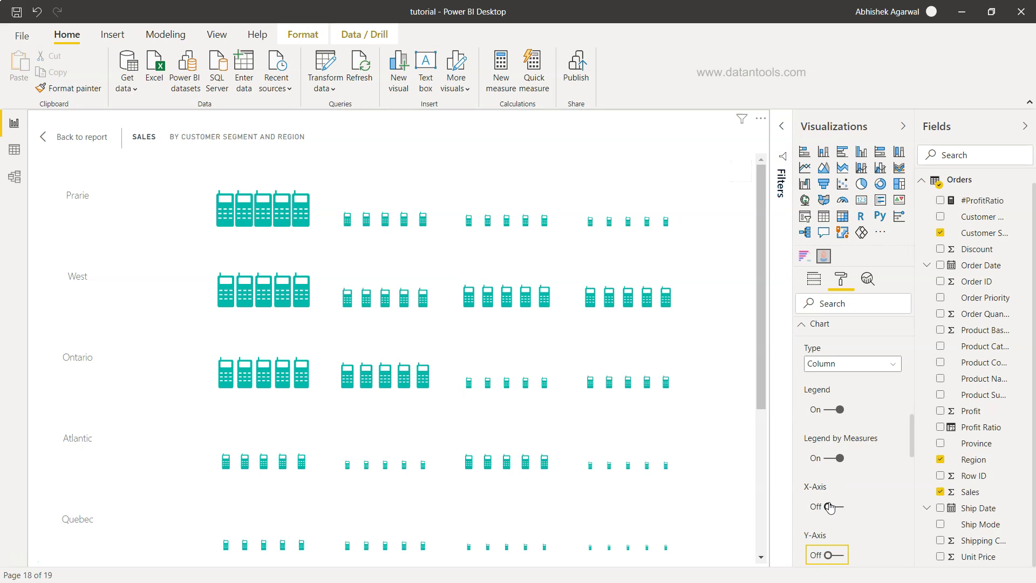
click(835, 554)
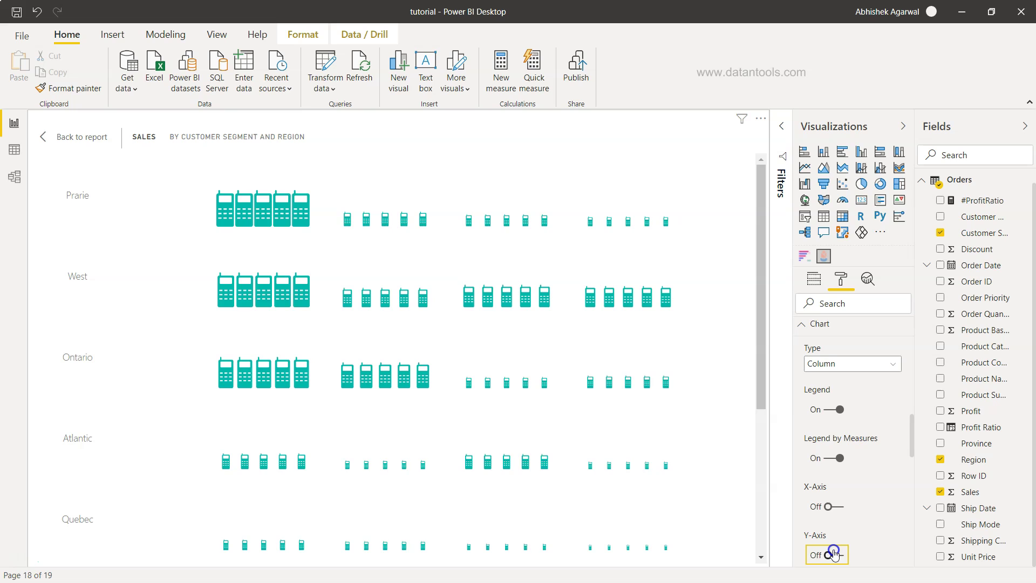